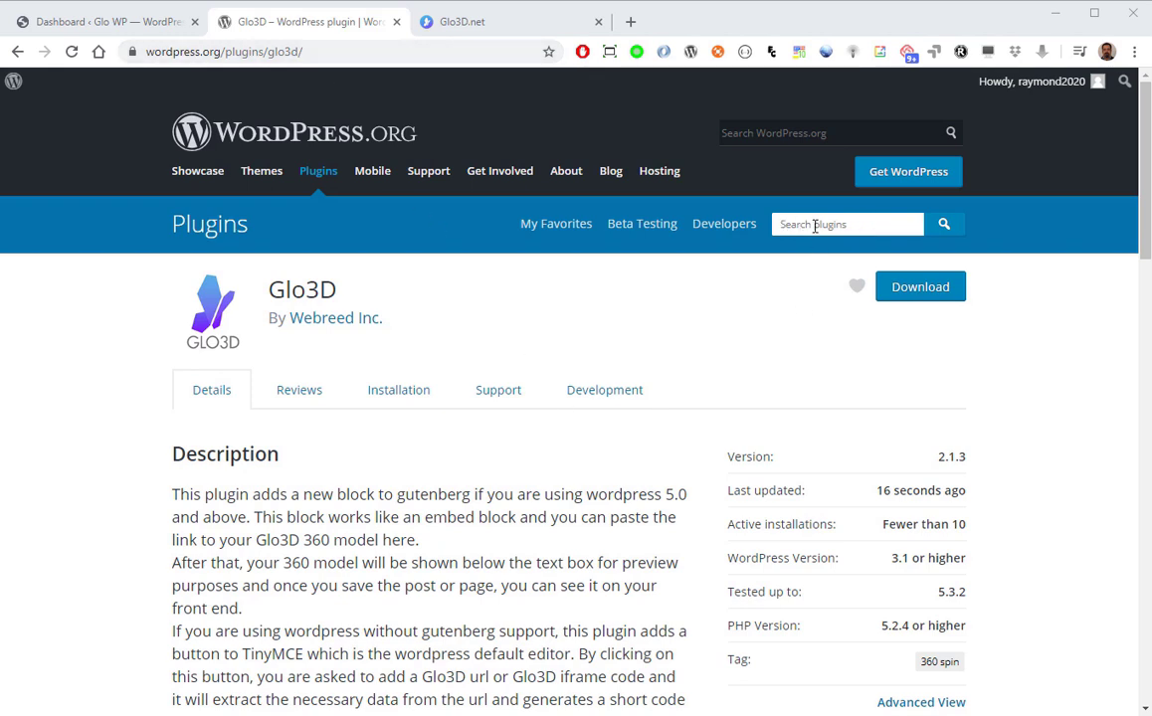
Step: Review the Glo3D plugin description on WordPress.org and download the plugin's zip file
{"action": "scroll", "coordinate": [565, 459], "scroll_direction": "down", "scroll_amount": 2}
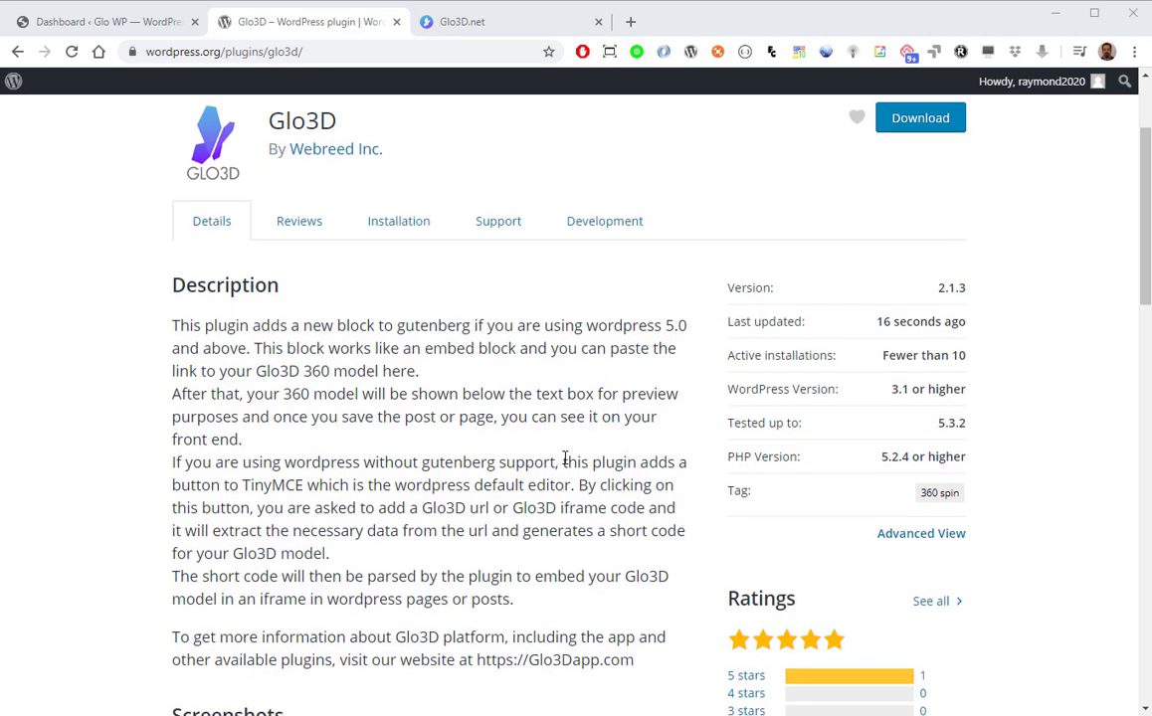
{"action": "scroll", "coordinate": [565, 458], "scroll_direction": "down", "scroll_amount": 1}
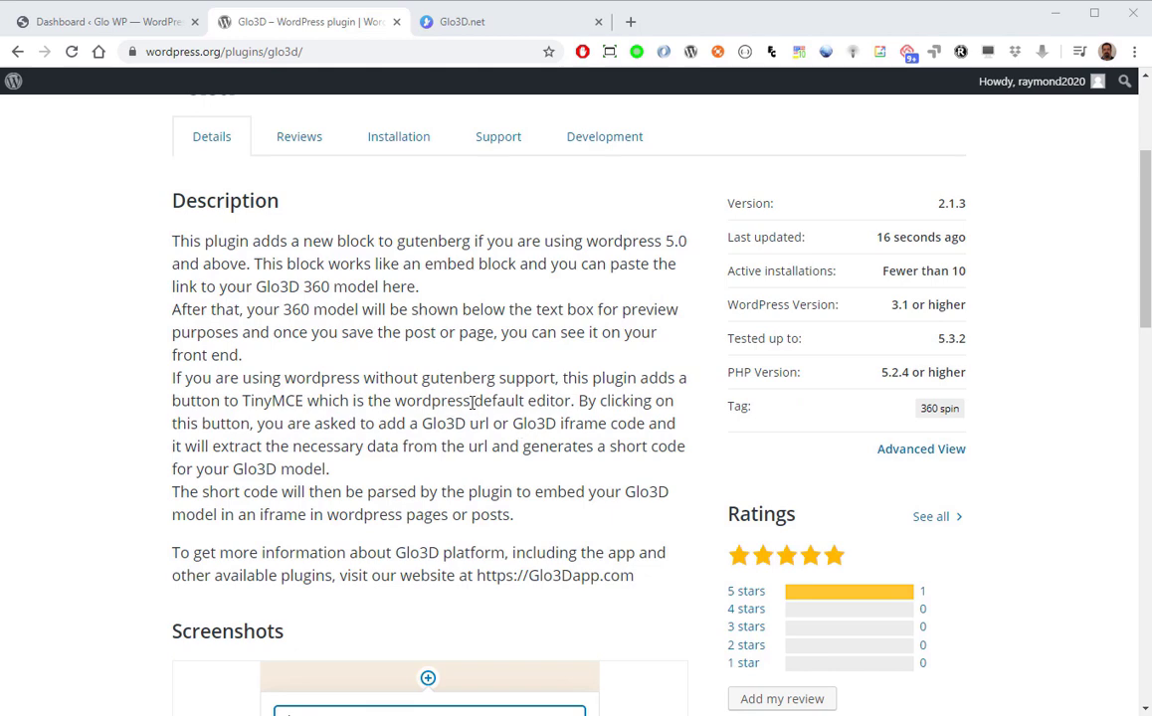
{"action": "scroll", "coordinate": [453, 401], "scroll_direction": "up", "scroll_amount": 3}
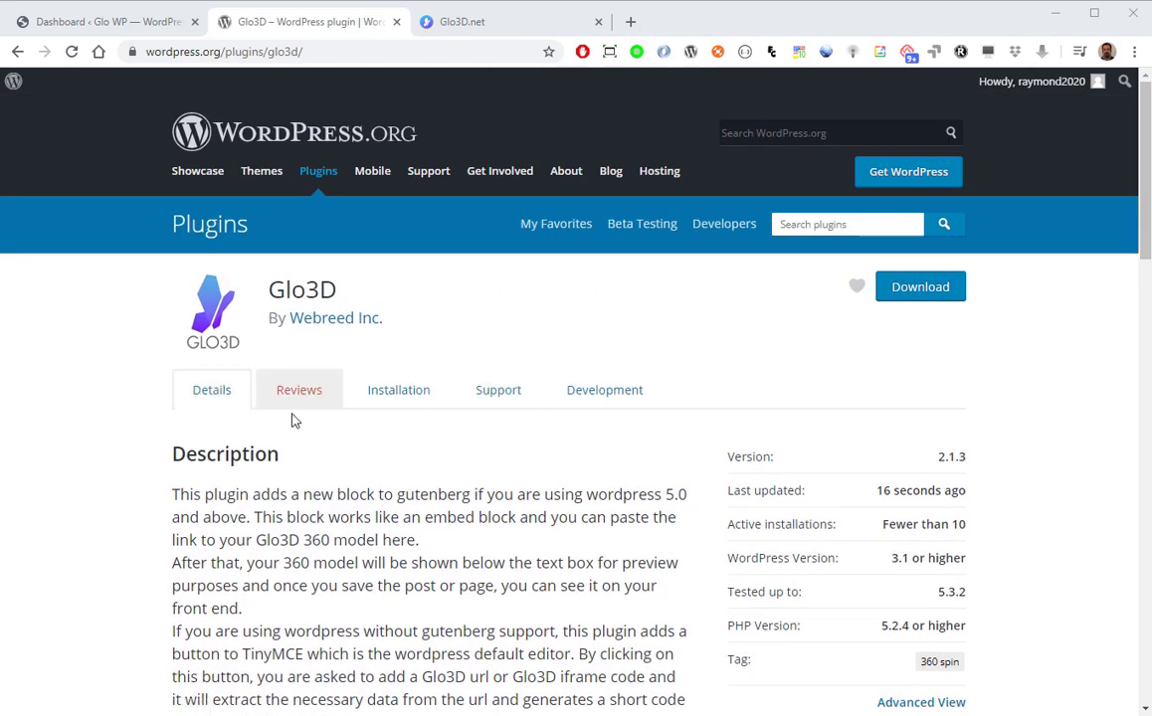
{"action": "scroll", "coordinate": [561, 511], "scroll_direction": "down", "scroll_amount": 3}
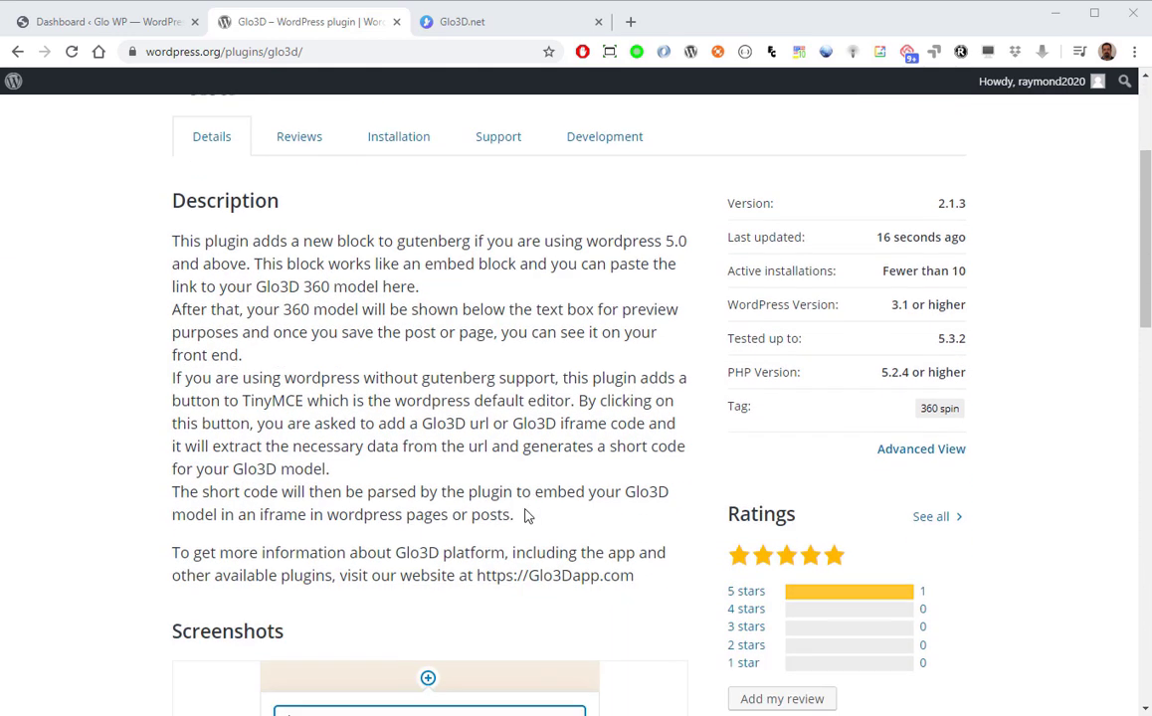
{"action": "scroll", "coordinate": [524, 514], "scroll_direction": "up", "scroll_amount": 3}
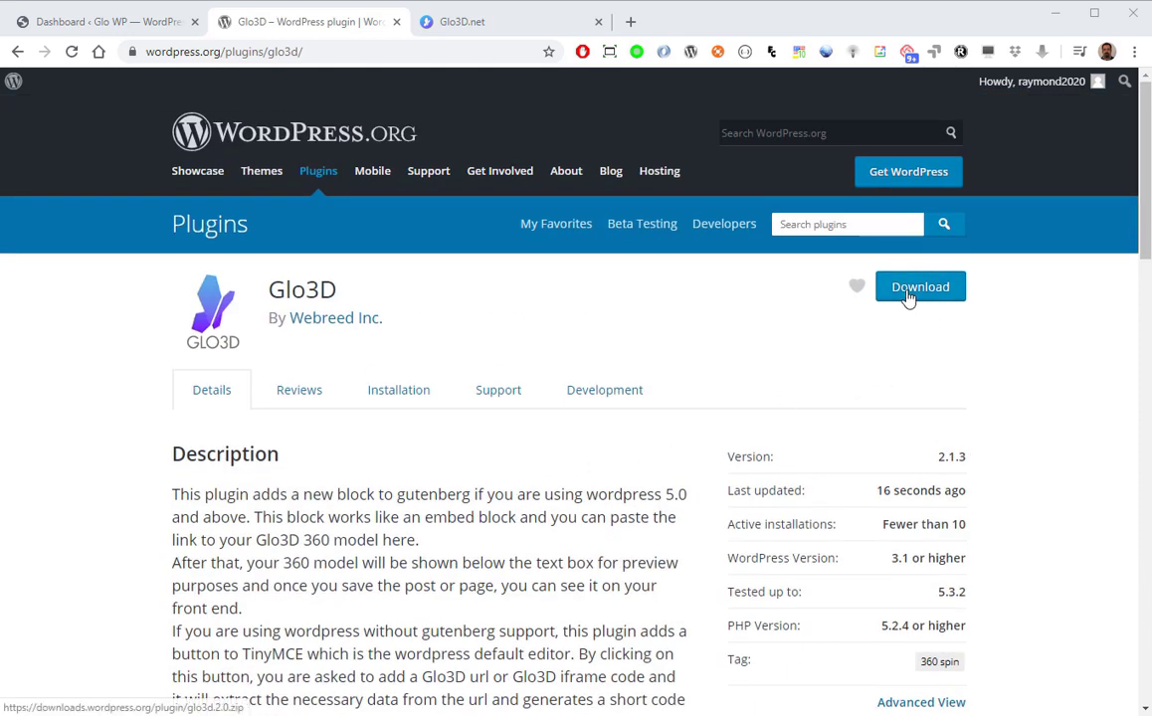
{"action": "left_click", "coordinate": [907, 297]}
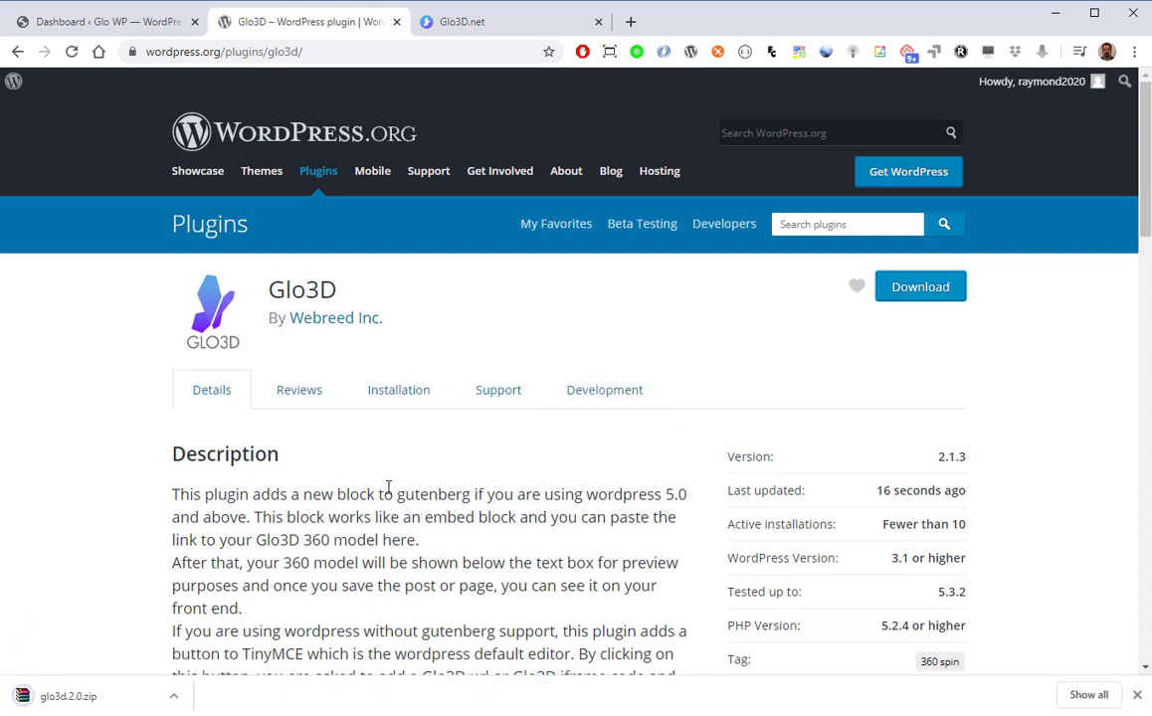
Step: Switch to the Glo WP site's dashboard and search for glo3d among the new plugins that can be added
{"action": "left_click", "coordinate": [86, 24]}
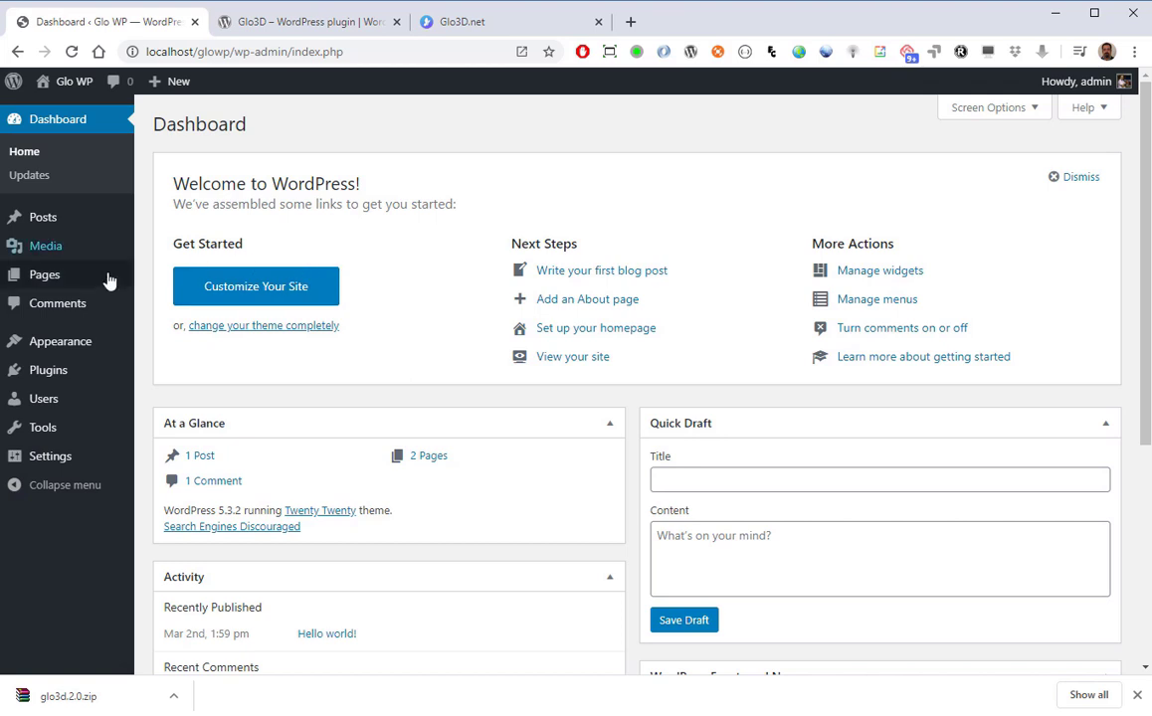
{"action": "left_click", "coordinate": [48, 372]}
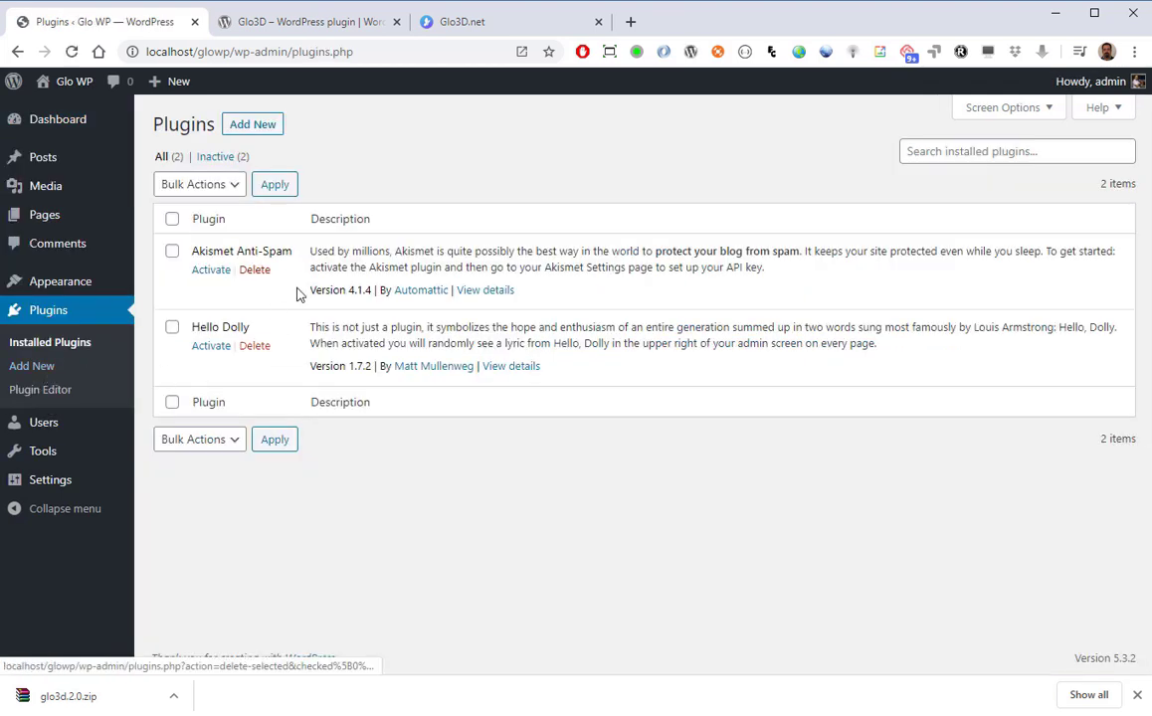
{"action": "left_click", "coordinate": [252, 129]}
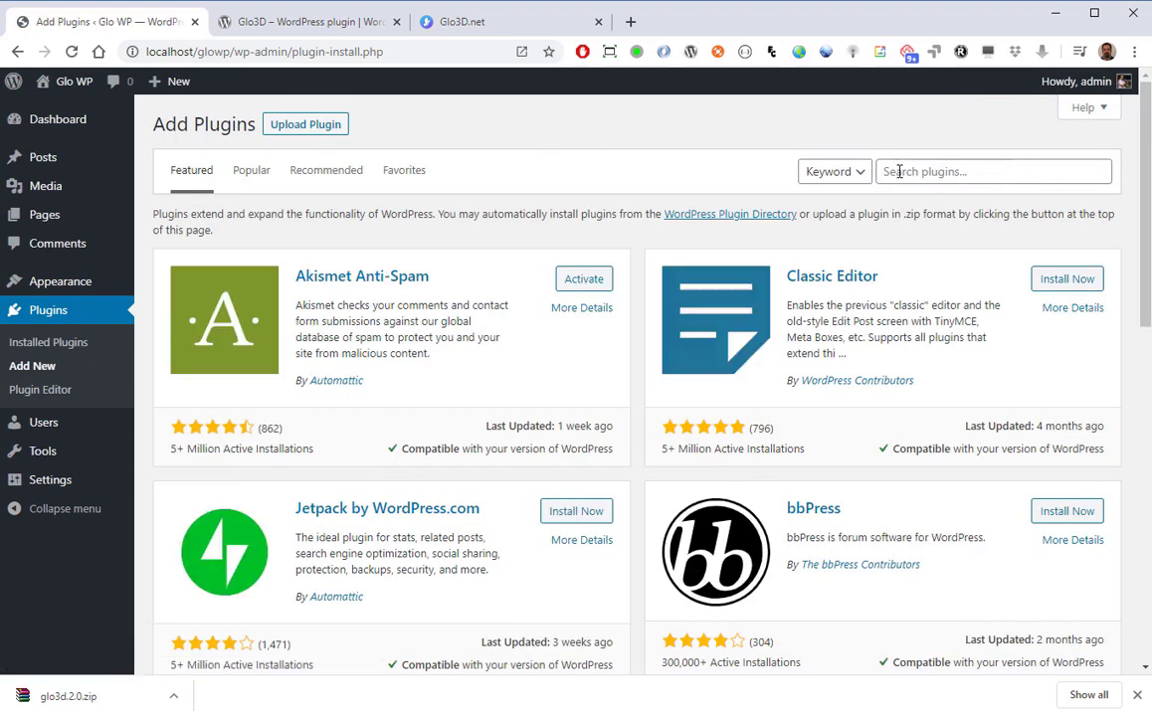
{"action": "left_click", "coordinate": [899, 171]}
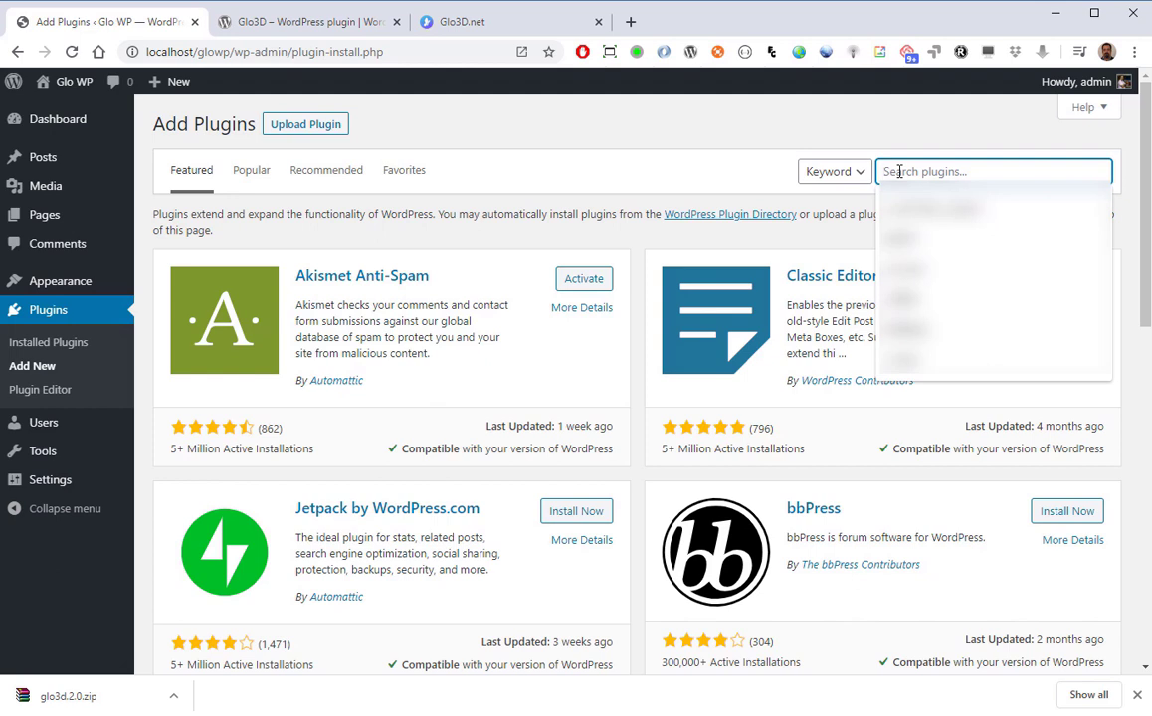
{"action": "type", "text": "gl"}
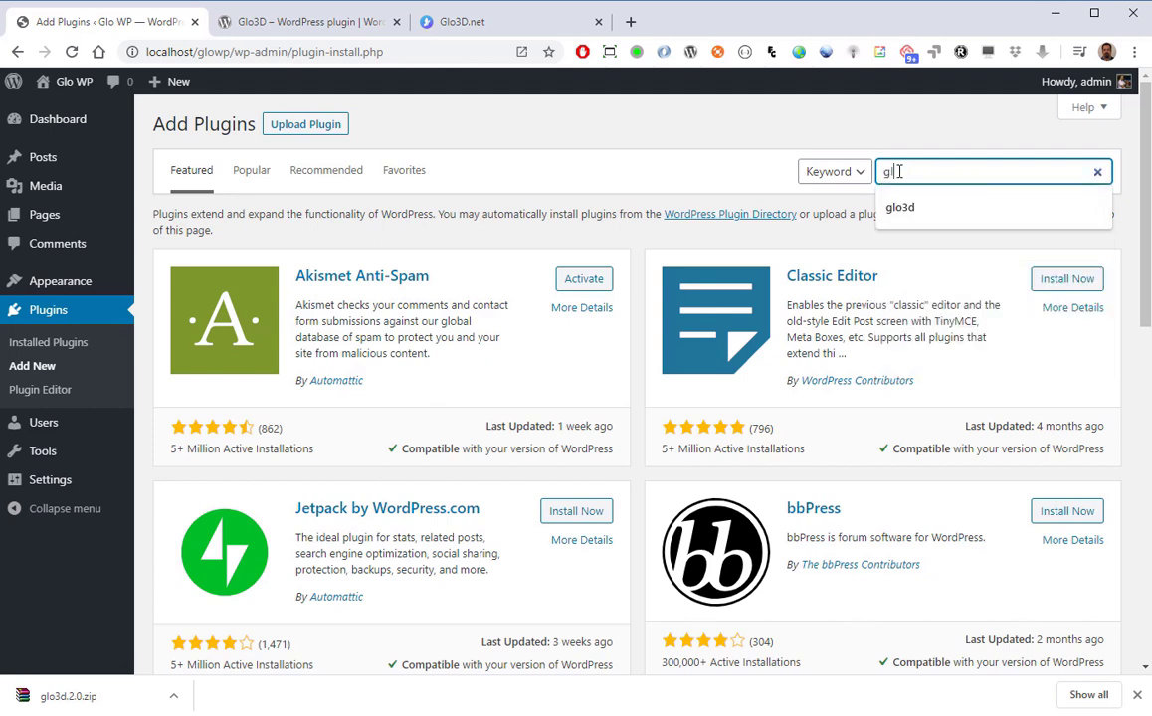
{"action": "type", "text": "o3d"}
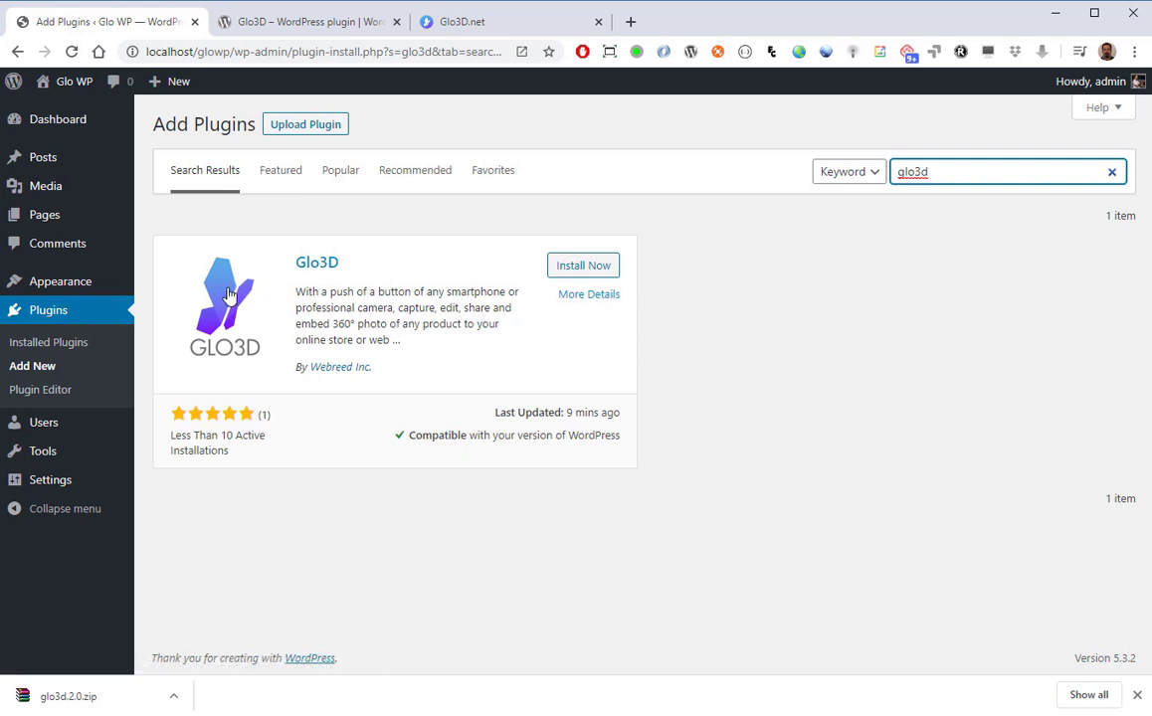
Step: Examine the Glo3D plugin's details, including its description, installation notes, FAQ and changelog
{"action": "left_click", "coordinate": [581, 300]}
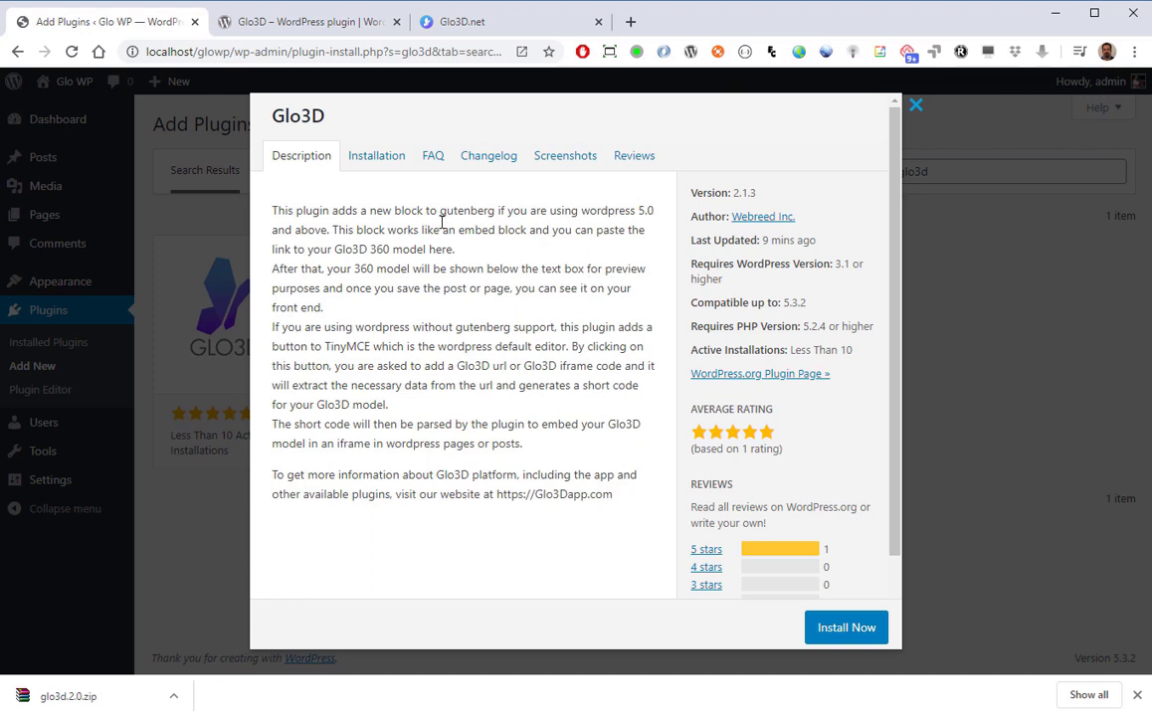
{"action": "left_click", "coordinate": [379, 163]}
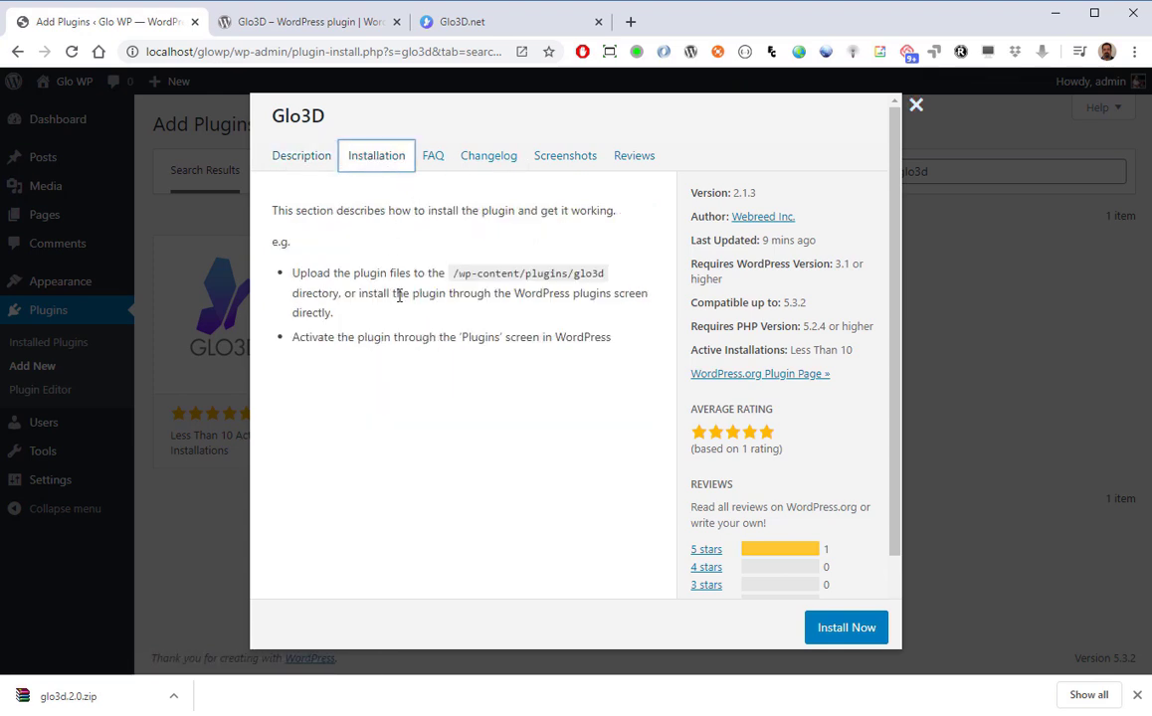
{"action": "left_click", "coordinate": [433, 159]}
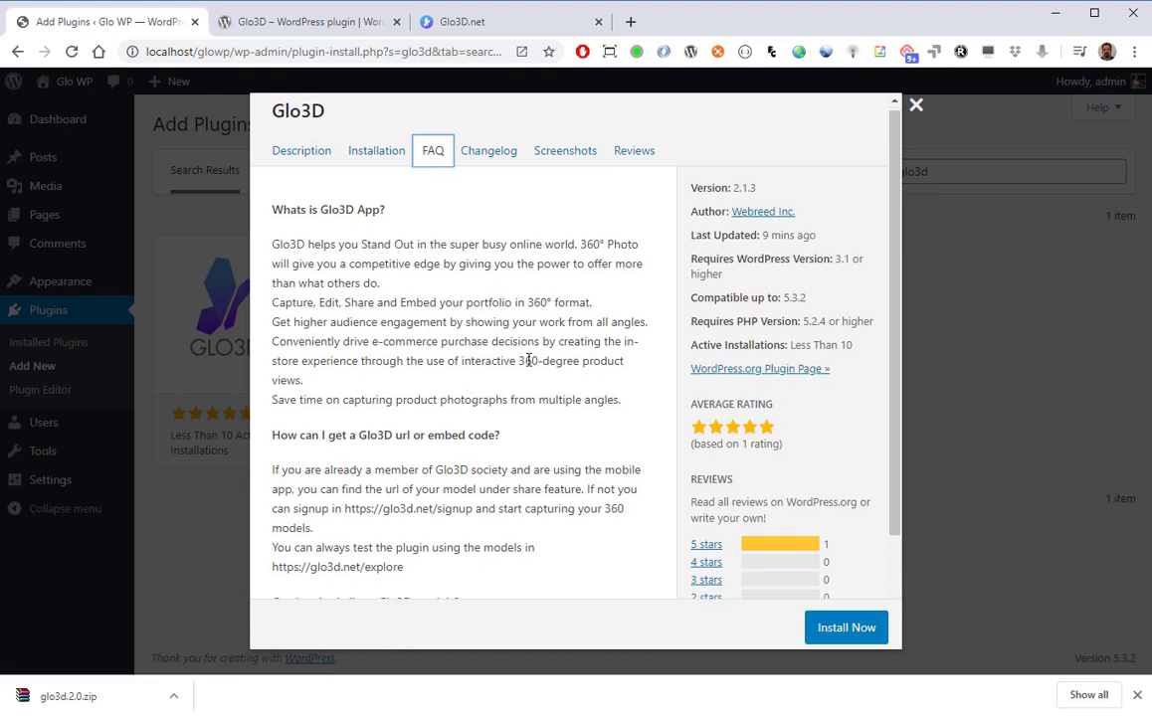
{"action": "scroll", "coordinate": [528, 360], "scroll_direction": "down", "scroll_amount": 2}
{"action": "scroll", "coordinate": [528, 360], "scroll_direction": "up", "scroll_amount": 2}
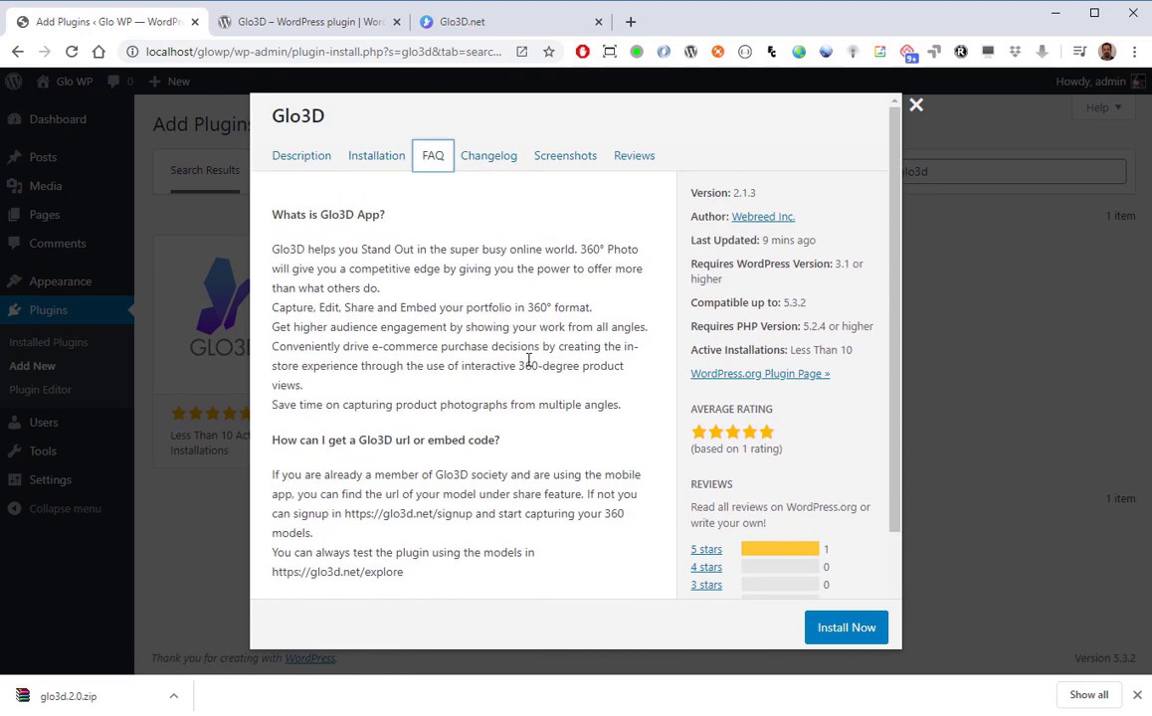
{"action": "left_click", "coordinate": [490, 160]}
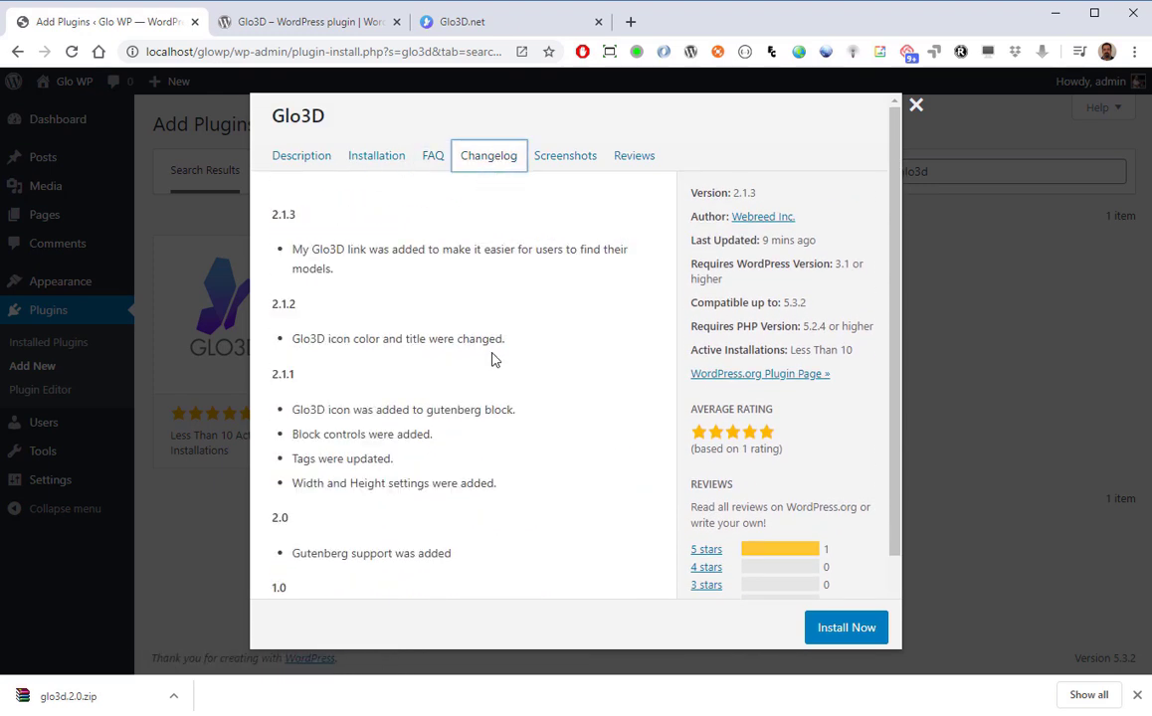
{"action": "scroll", "coordinate": [493, 360], "scroll_direction": "down", "scroll_amount": 2}
{"action": "scroll", "coordinate": [493, 361], "scroll_direction": "up", "scroll_amount": 2}
{"action": "left_click", "coordinate": [306, 169]}
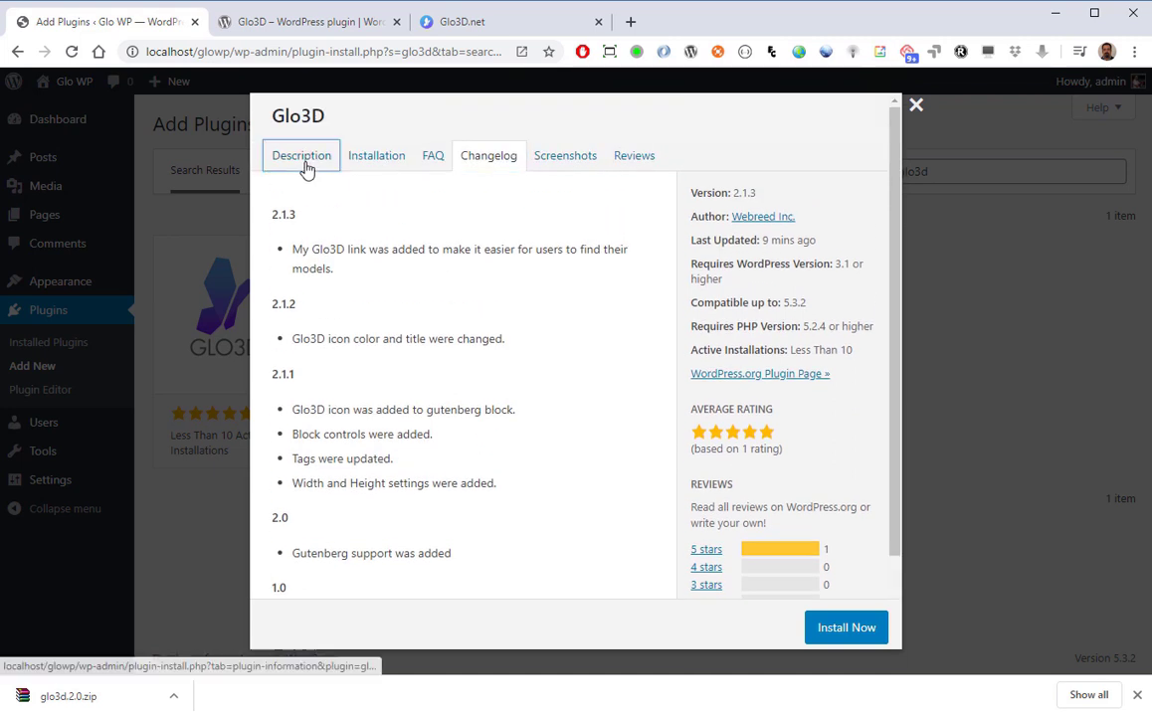
Step: Install the Glo3D plugin and activate it on the site
{"action": "left_click", "coordinate": [843, 629]}
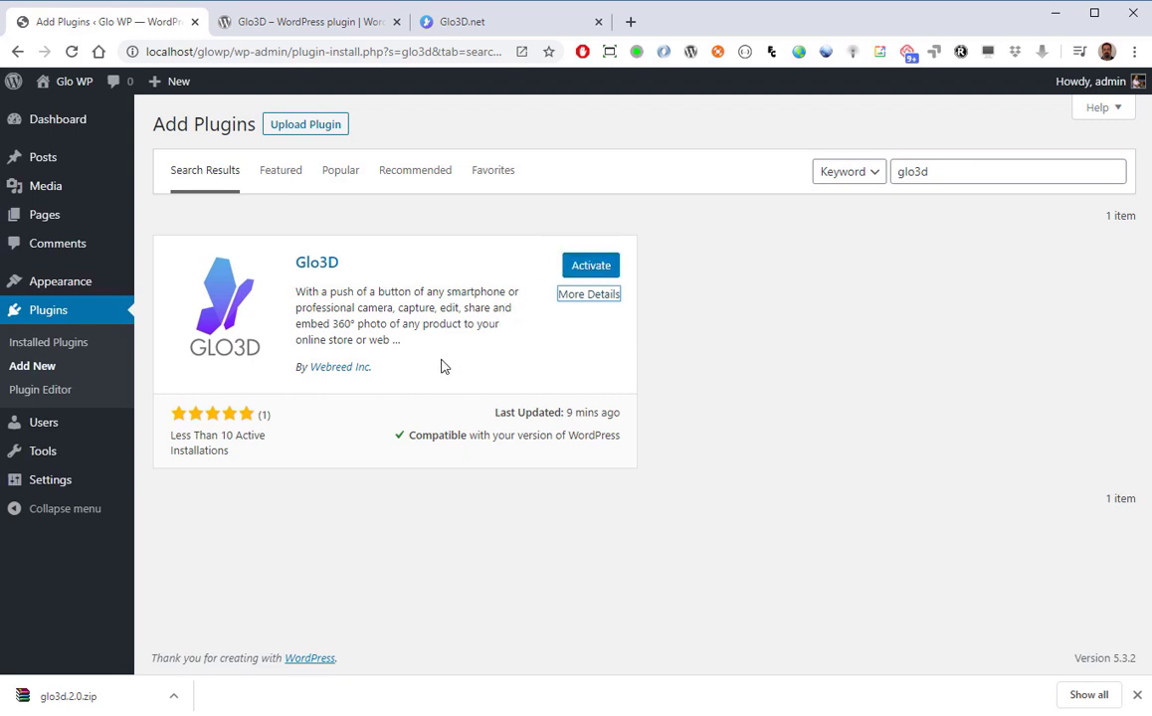
{"action": "left_click", "coordinate": [599, 270]}
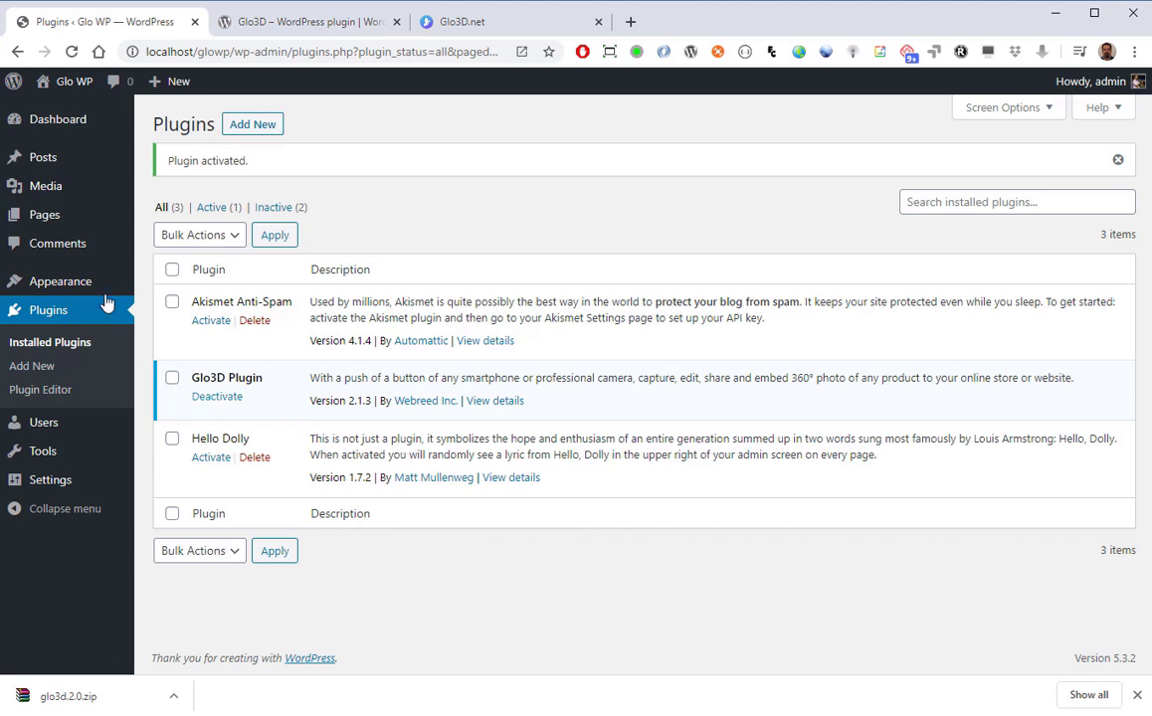
Step: Open the existing page "Glo3D Test Page" for editing
{"action": "mouse_move", "coordinate": [72, 227]}
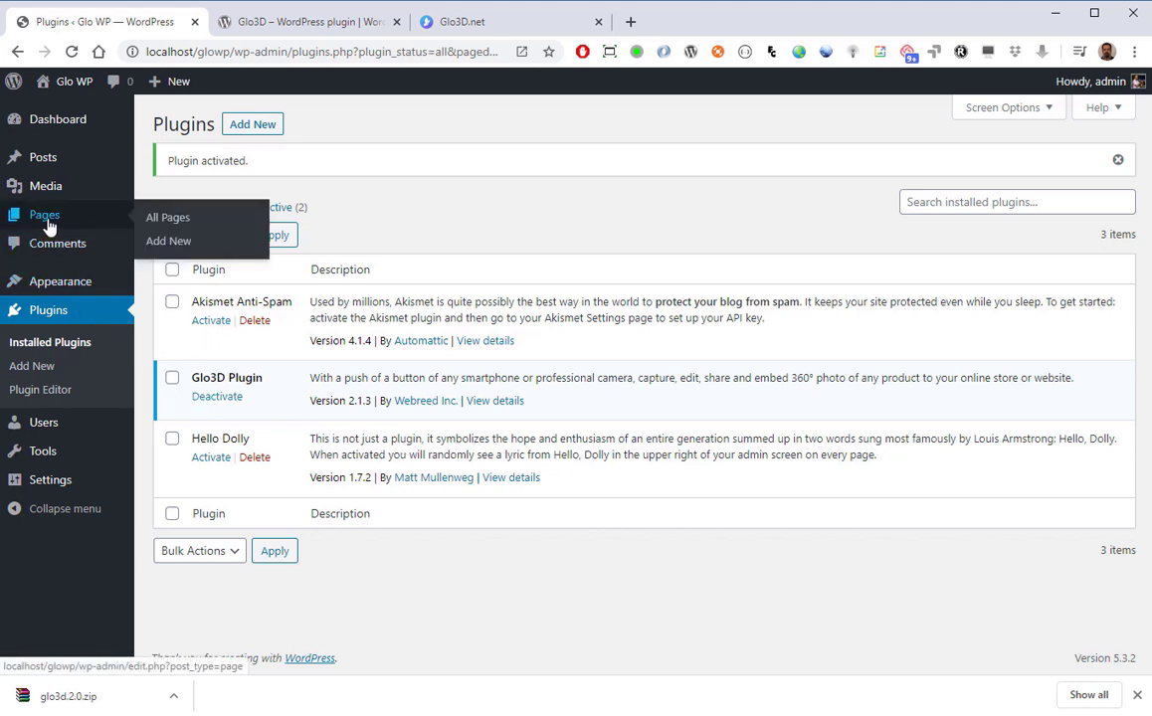
{"action": "left_click", "coordinate": [171, 227]}
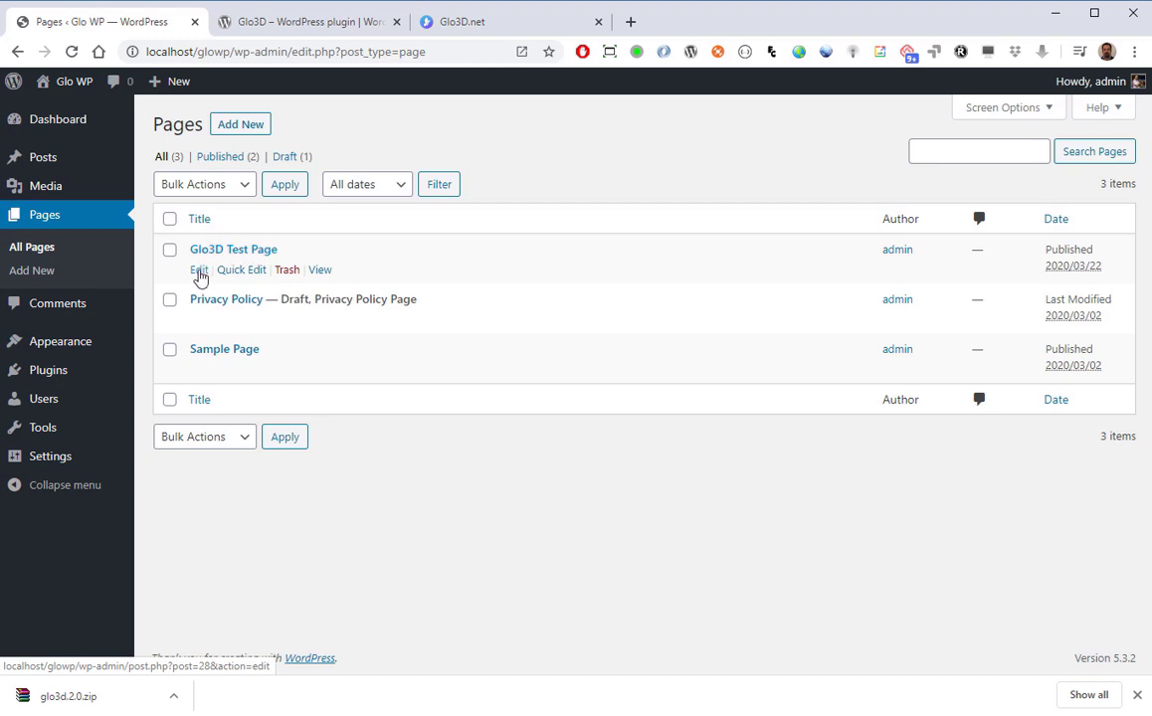
{"action": "left_click", "coordinate": [199, 271]}
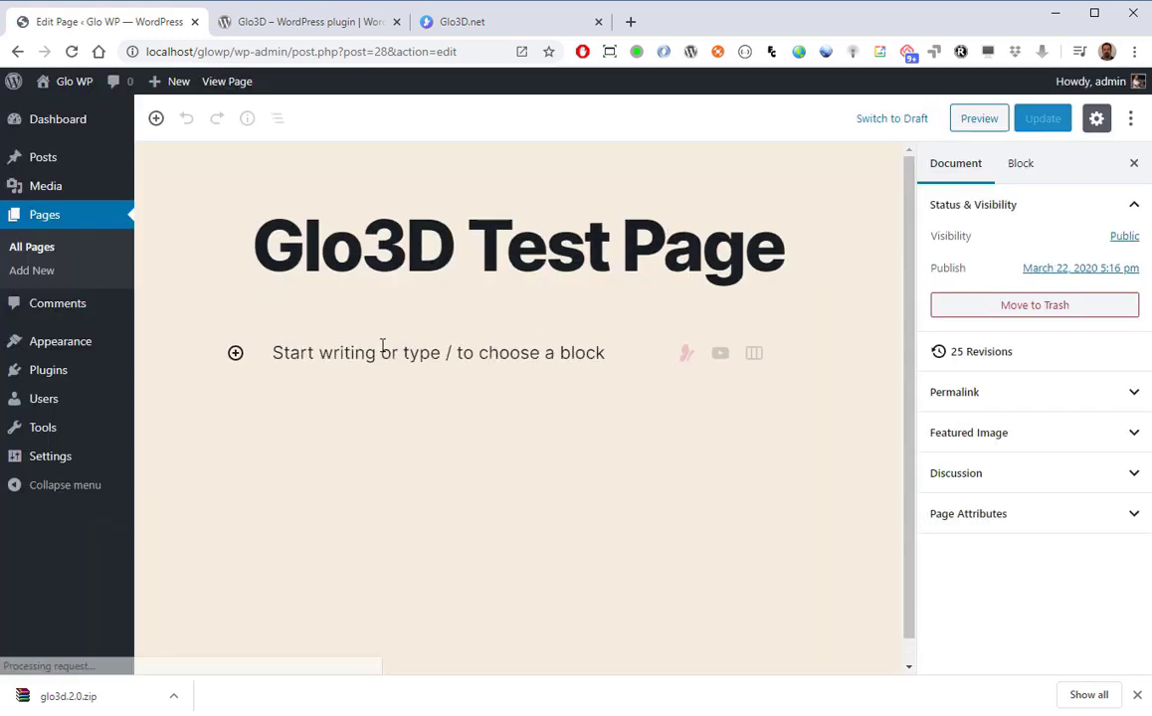
Step: Insert a Glo3D 360 Spin block from the Embeds category below the page title
{"action": "left_click", "coordinate": [234, 354]}
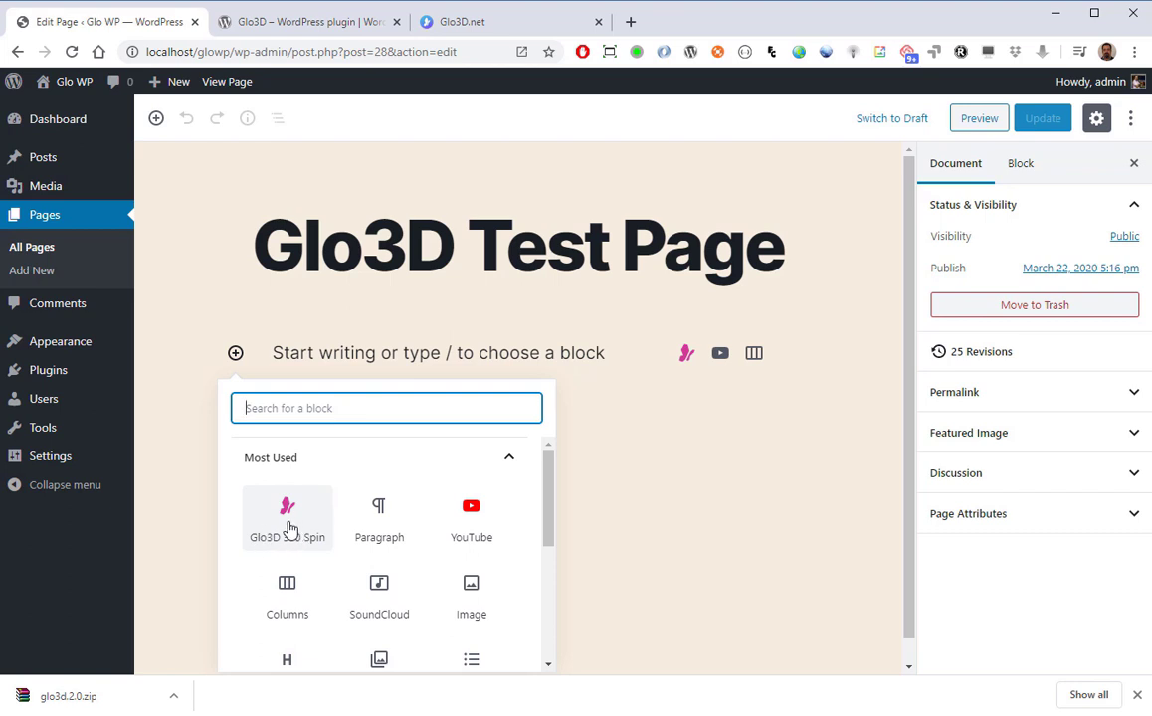
{"action": "scroll", "coordinate": [288, 528], "scroll_direction": "down", "scroll_amount": 5}
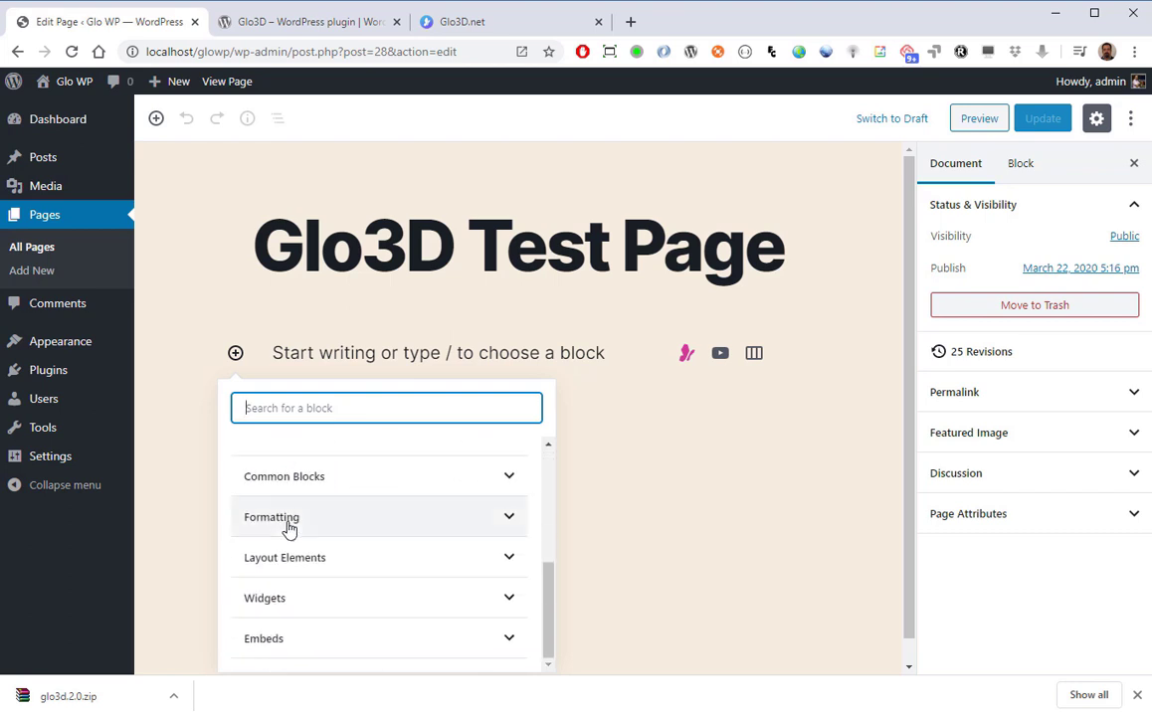
{"action": "left_click", "coordinate": [284, 646]}
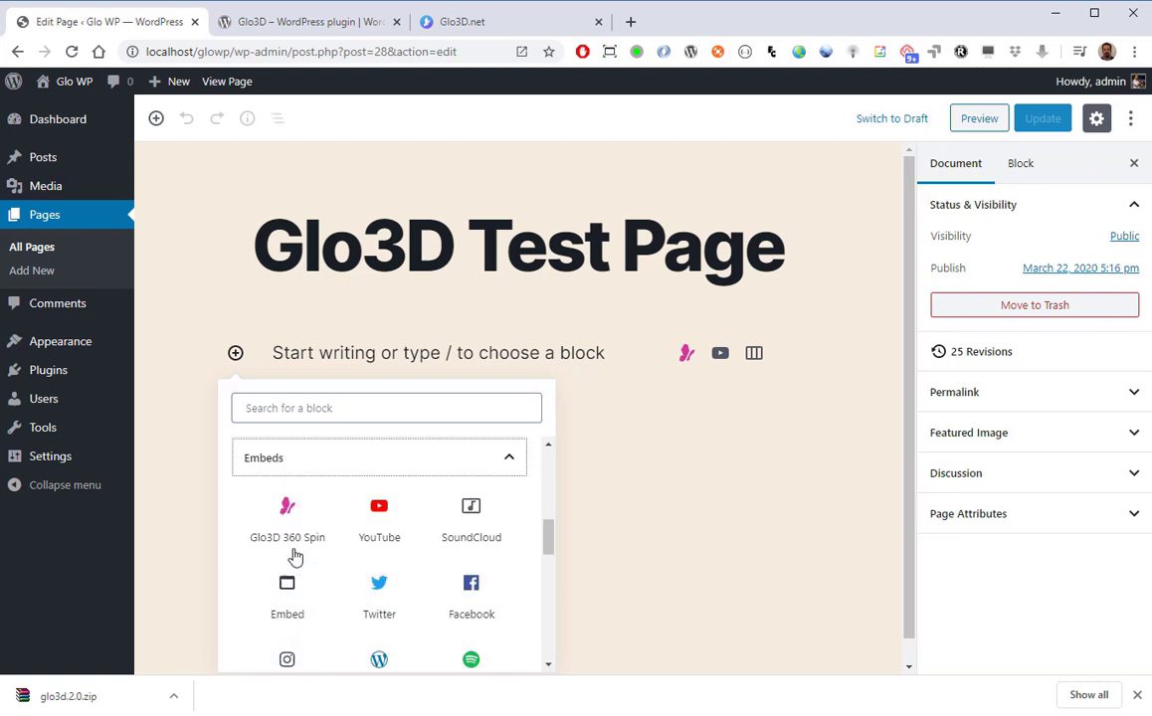
{"action": "left_click", "coordinate": [289, 518]}
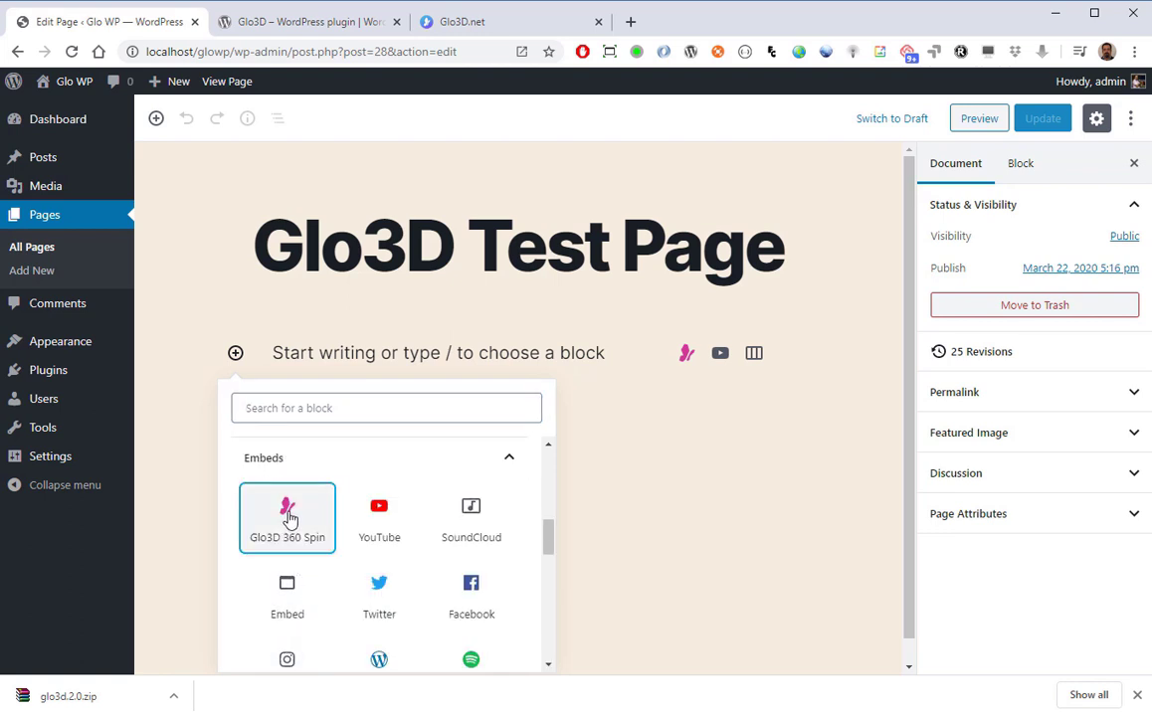
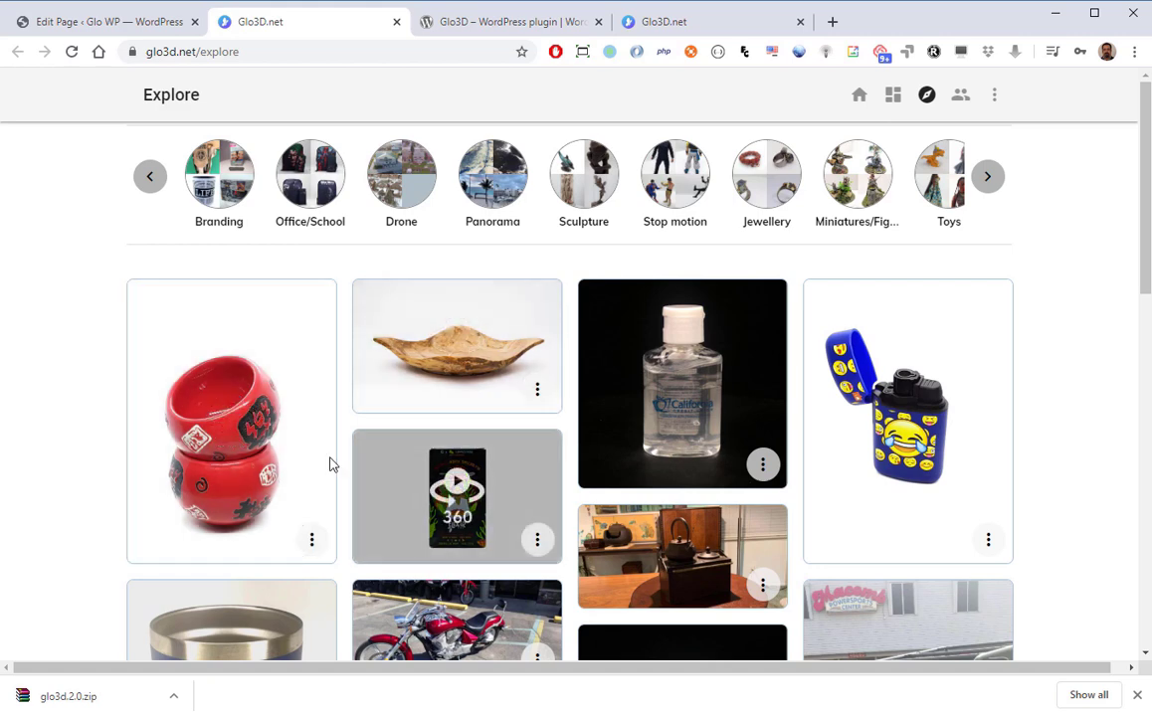
Step: Copy the share link of the stacked red bowls model on the Glo3D Explore page
{"action": "scroll", "coordinate": [261, 458], "scroll_direction": "down", "scroll_amount": 1}
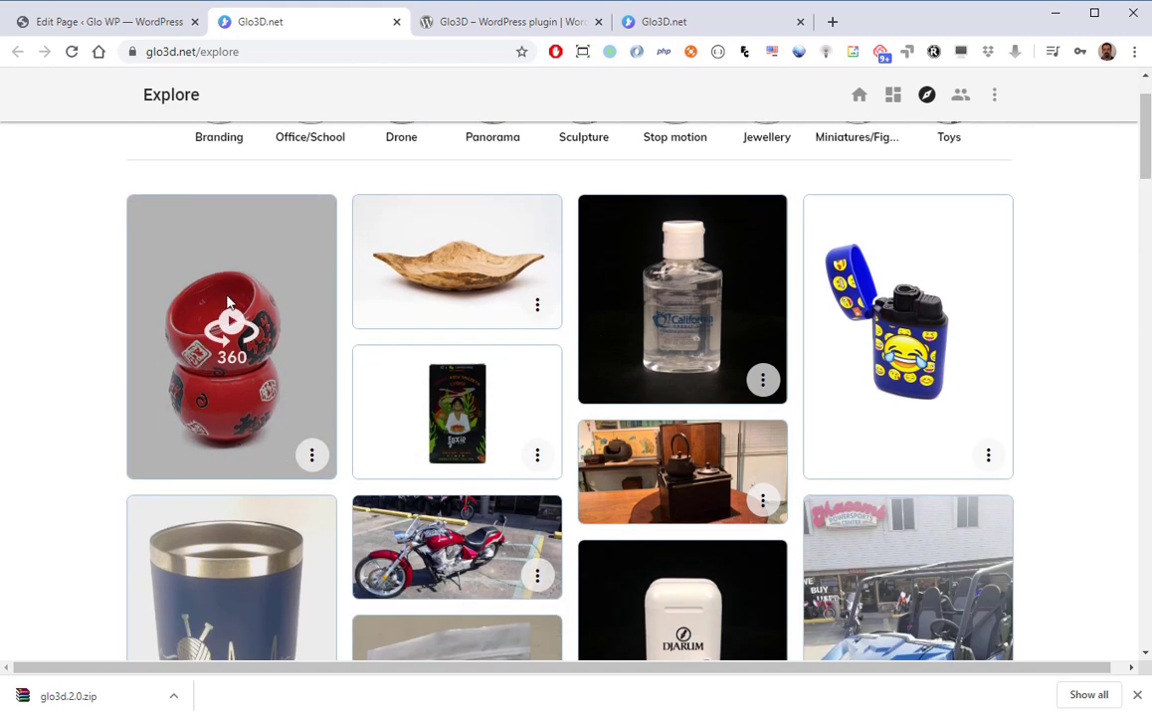
{"action": "left_click", "coordinate": [311, 458]}
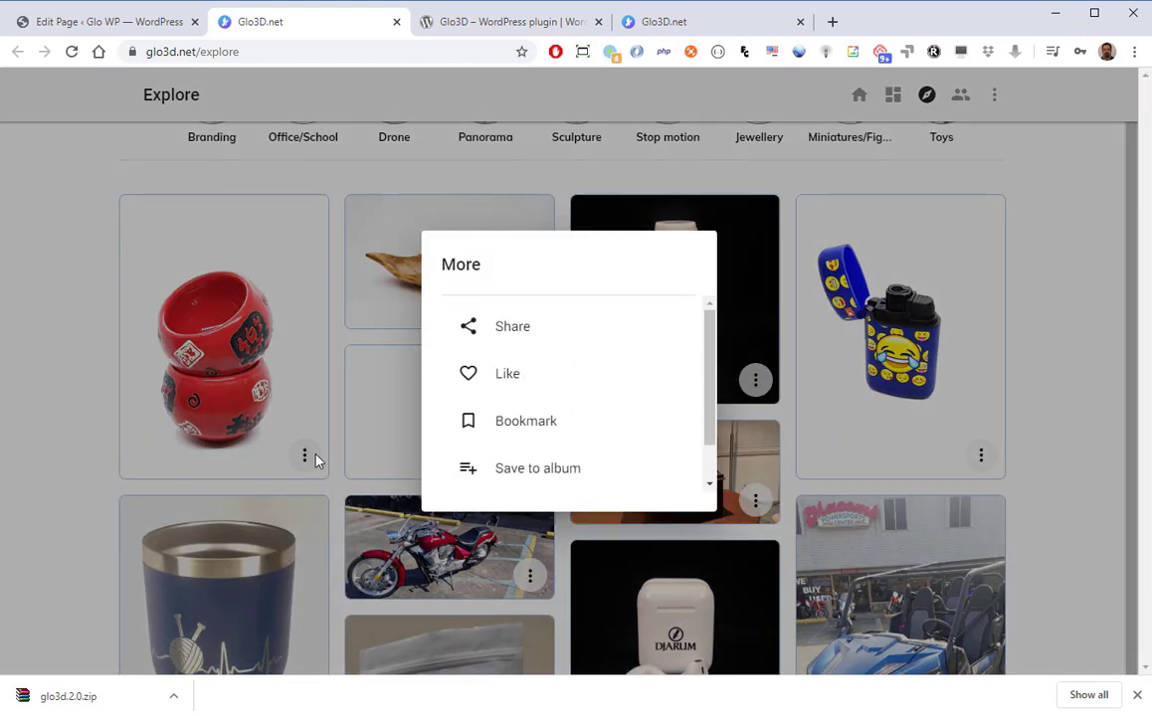
{"action": "left_click", "coordinate": [503, 332]}
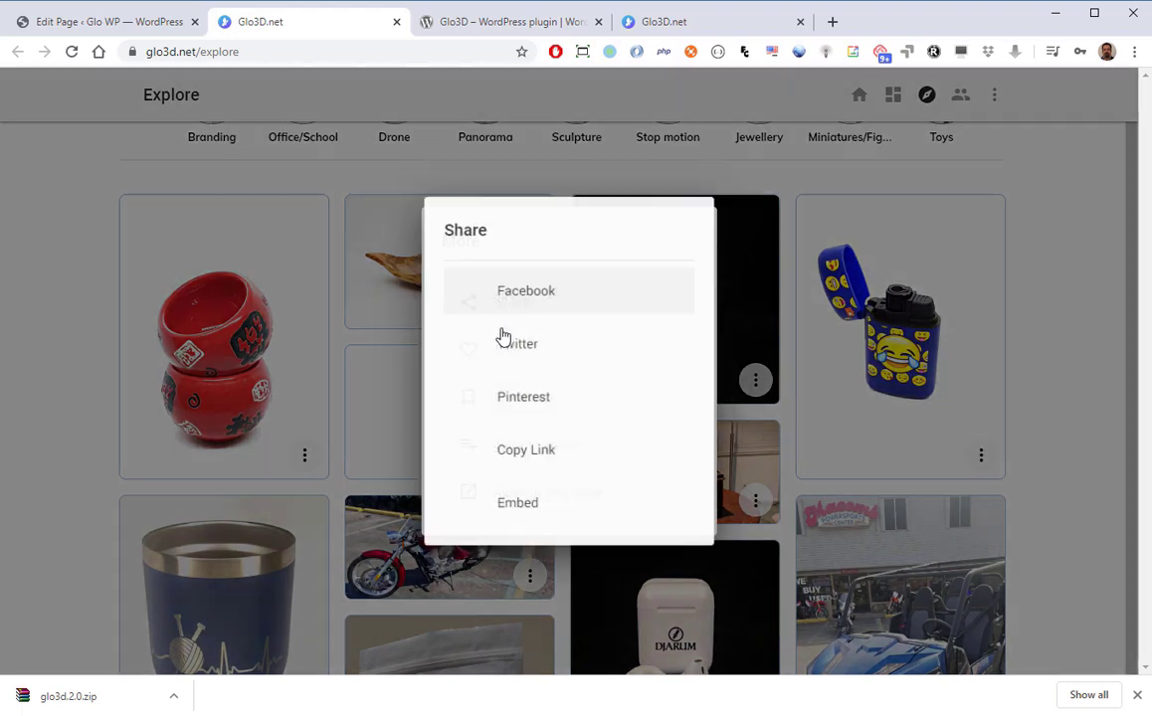
{"action": "left_click", "coordinate": [518, 457]}
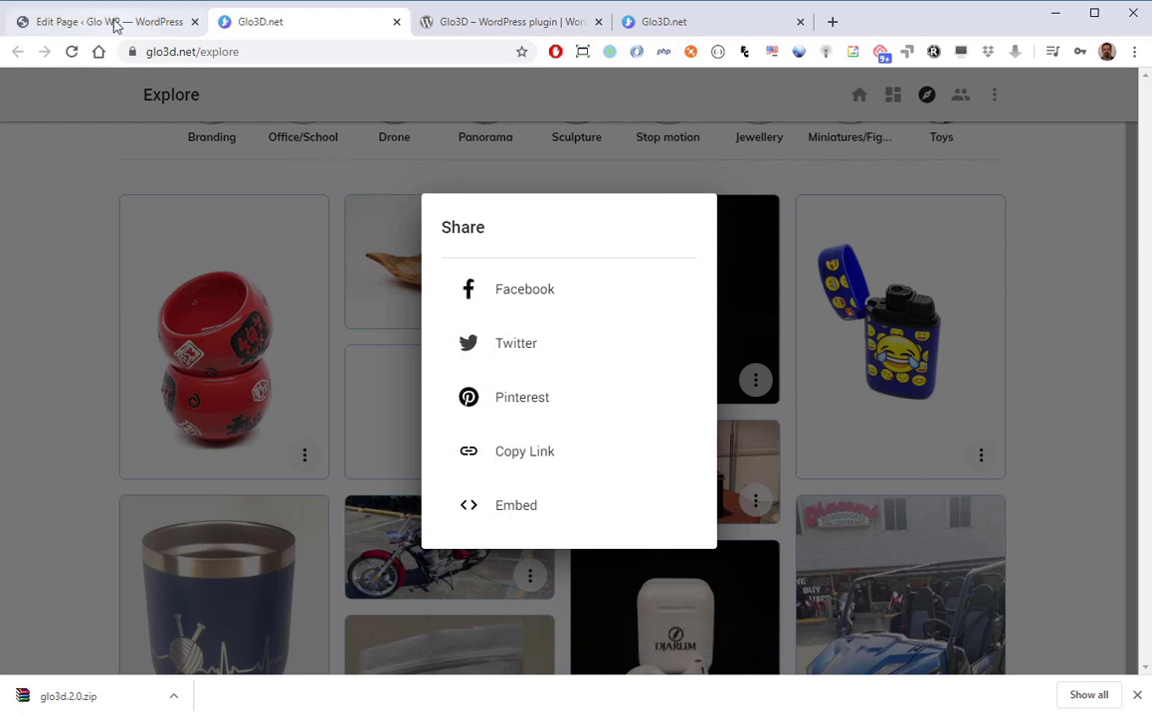
{"action": "left_click", "coordinate": [115, 24]}
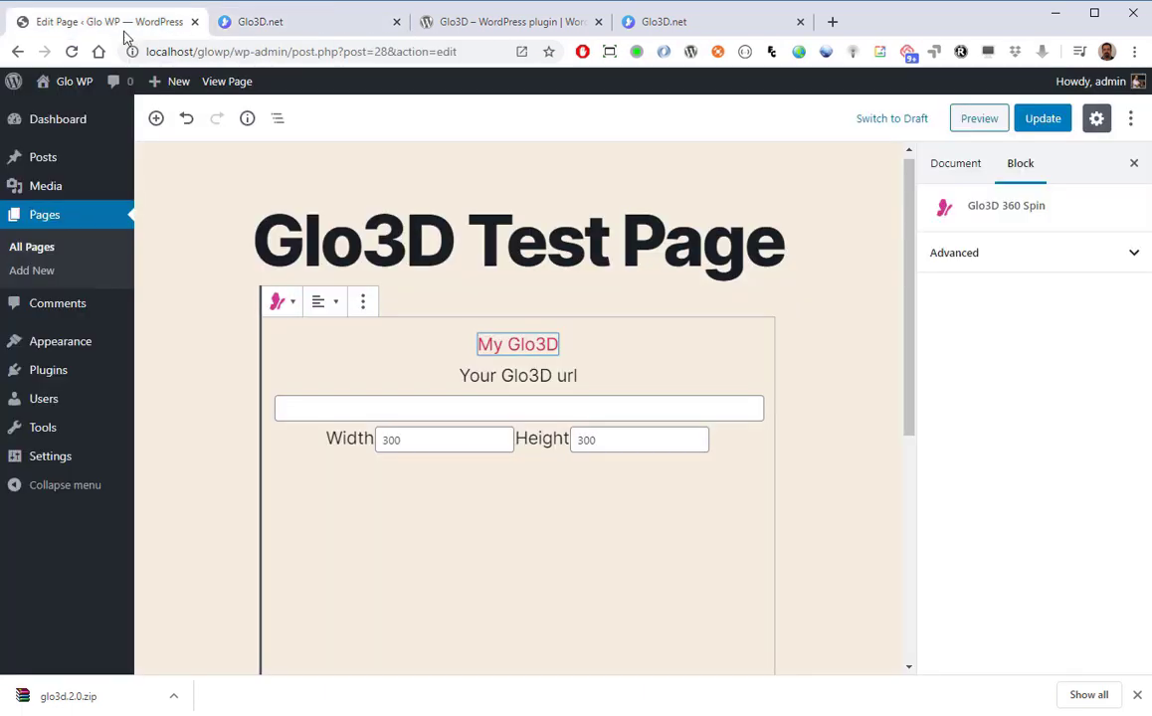
{"action": "left_click", "coordinate": [407, 407]}
{"action": "right_click", "coordinate": [407, 408]}
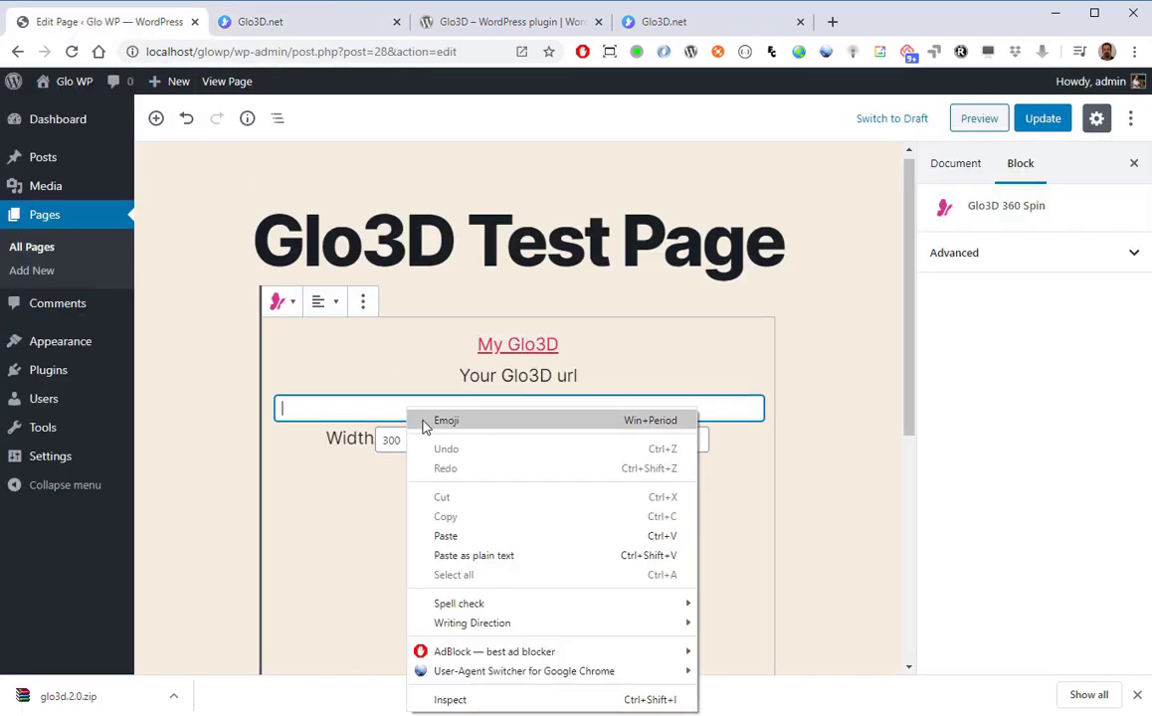
{"action": "left_click", "coordinate": [447, 536]}
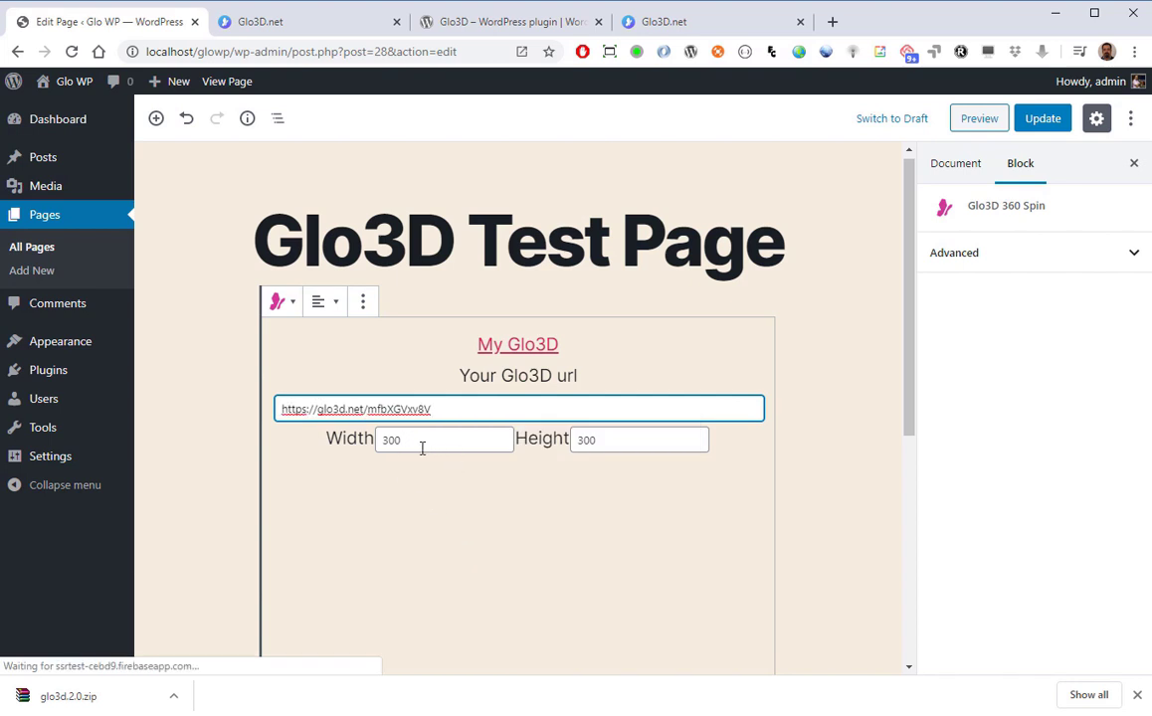
Step: Set the Glo3D 360 Spin block's width to 200 and height to 200
{"action": "scroll", "coordinate": [575, 457], "scroll_direction": "down", "scroll_amount": 2}
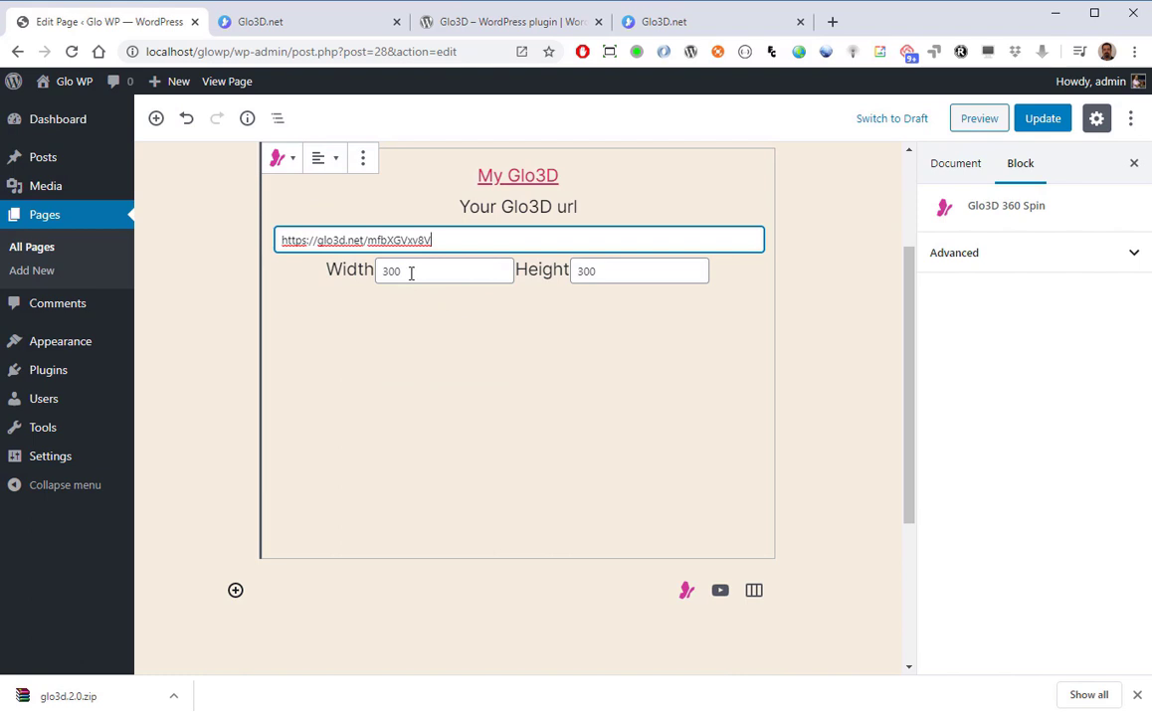
{"action": "left_click", "coordinate": [450, 267]}
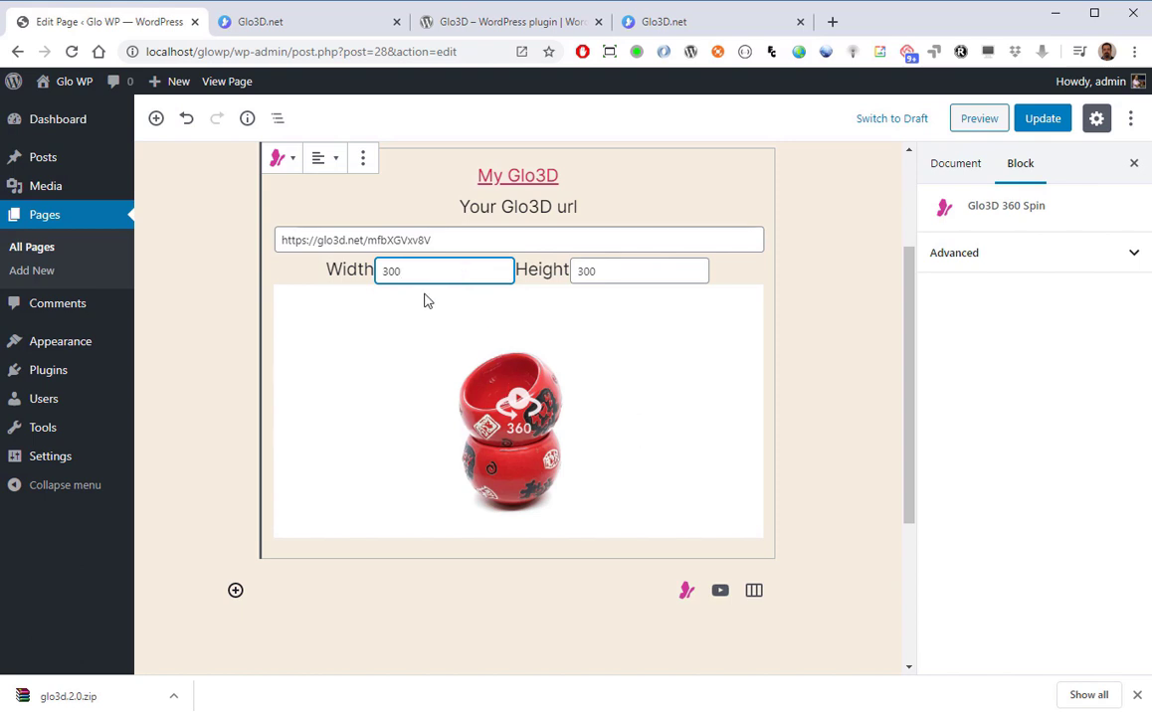
{"action": "left_click_drag", "start_coordinate": [403, 270], "coordinate": [372, 269]}
{"action": "type", "text": "20"}
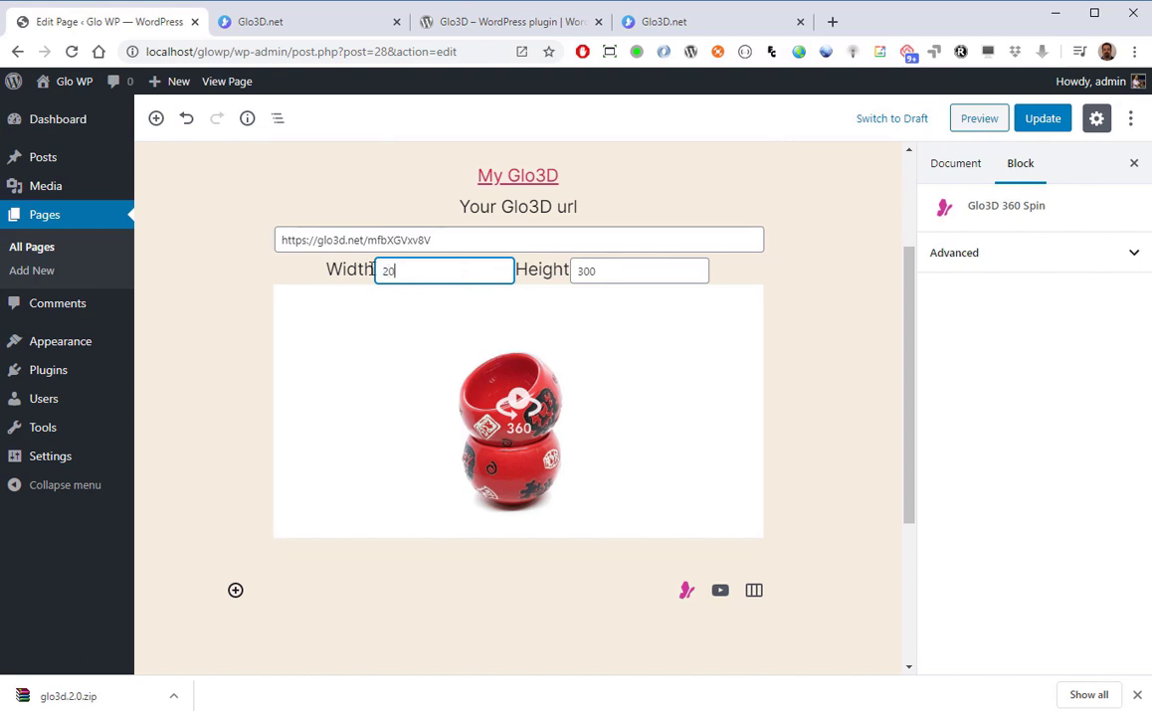
{"action": "left_click_drag", "start_coordinate": [602, 271], "coordinate": [557, 273]}
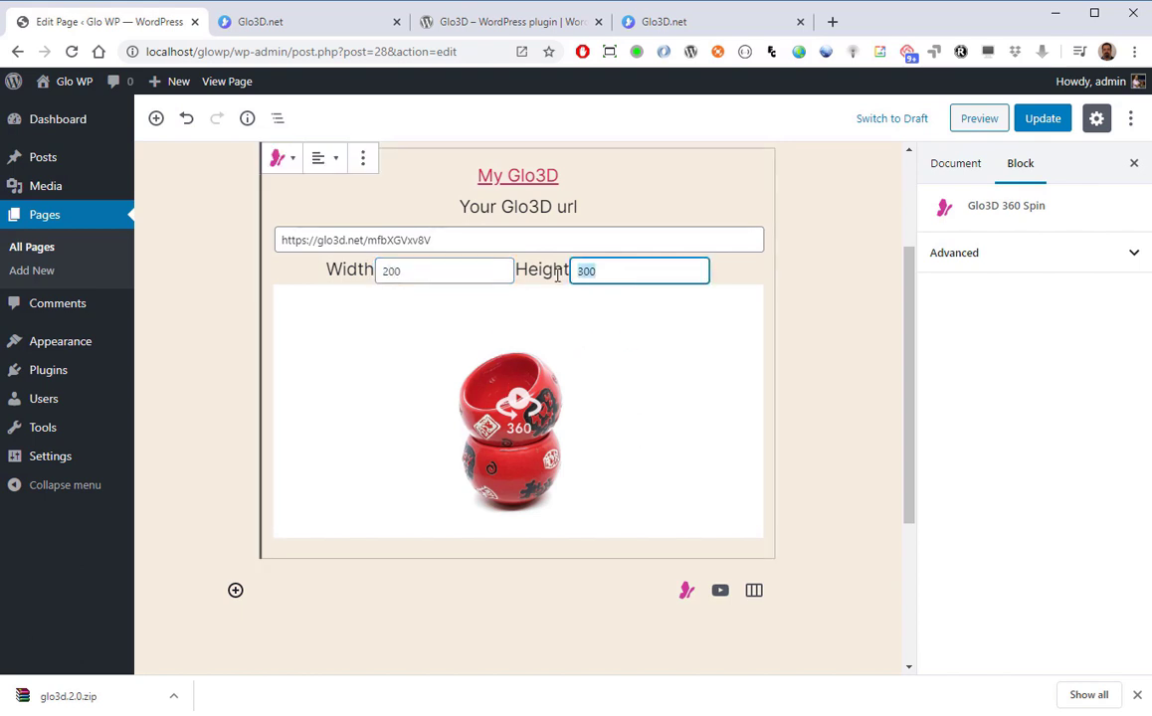
{"action": "type", "text": "200"}
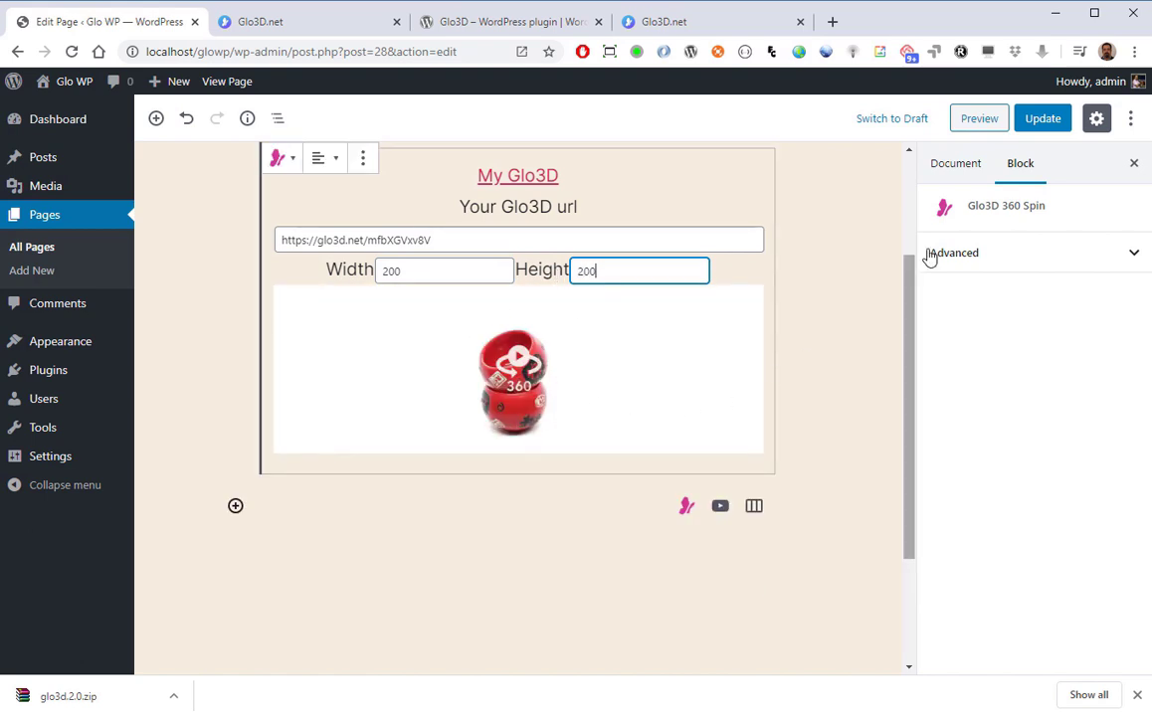
Step: Update the page and open its published version at the embedded red bowls model
{"action": "left_click", "coordinate": [1039, 124]}
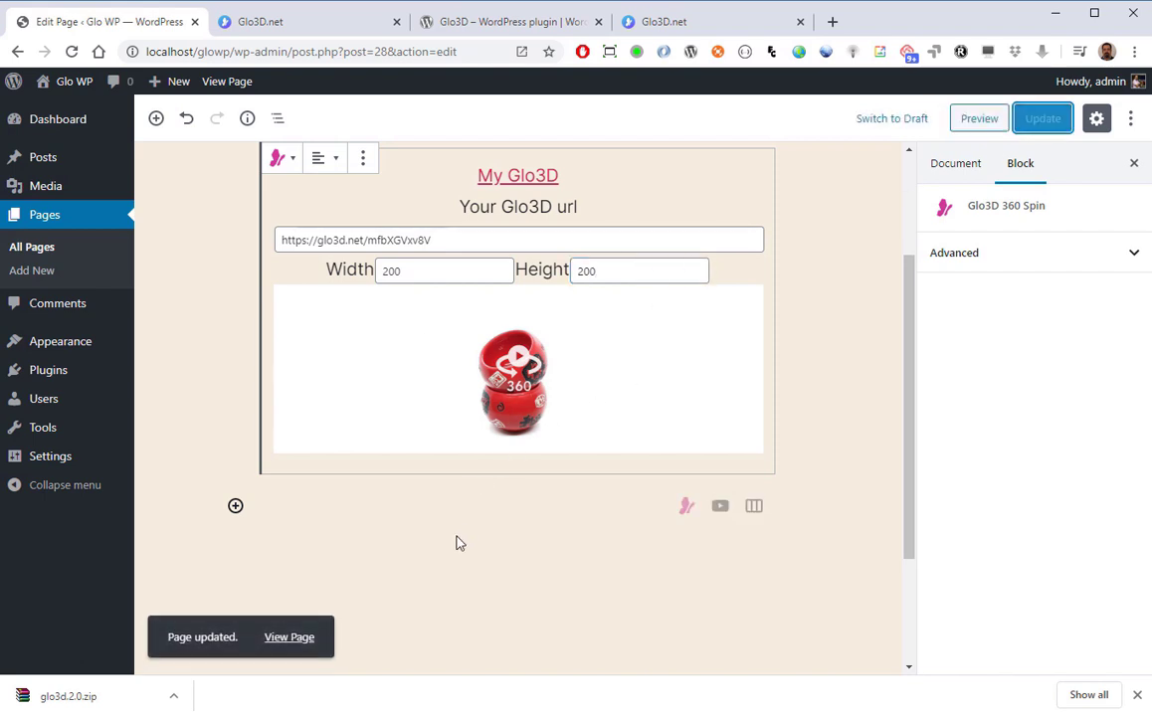
{"action": "left_click", "coordinate": [286, 645]}
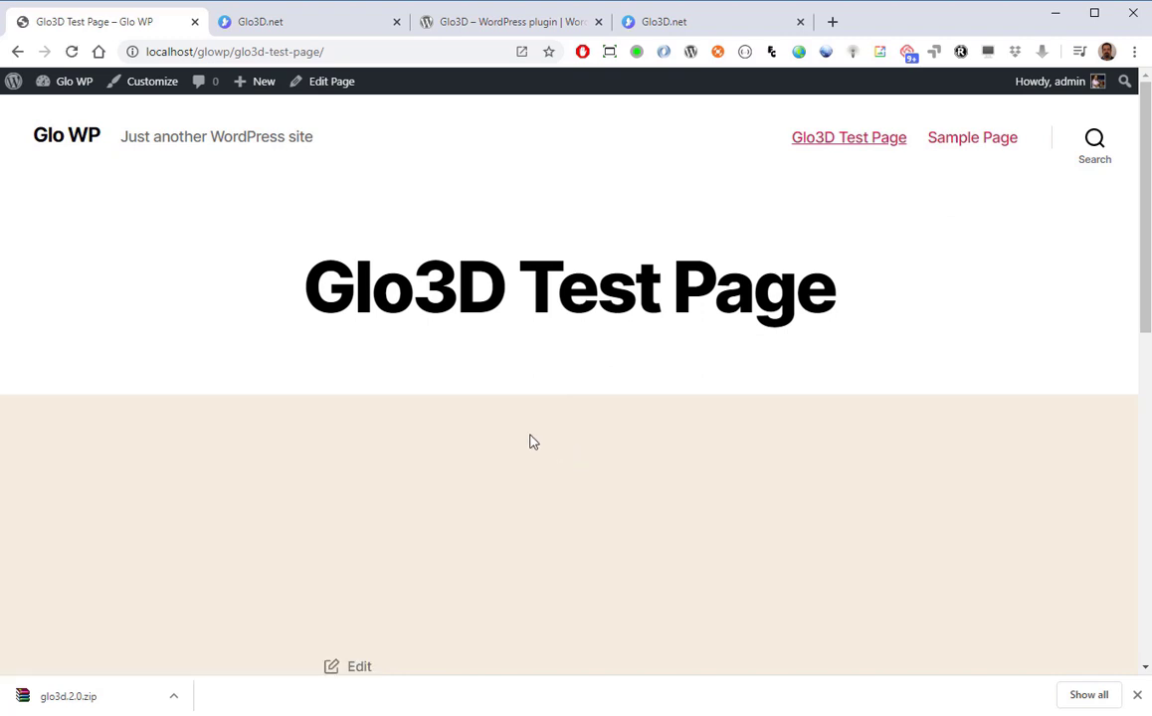
{"action": "scroll", "coordinate": [550, 484], "scroll_direction": "down", "scroll_amount": 3}
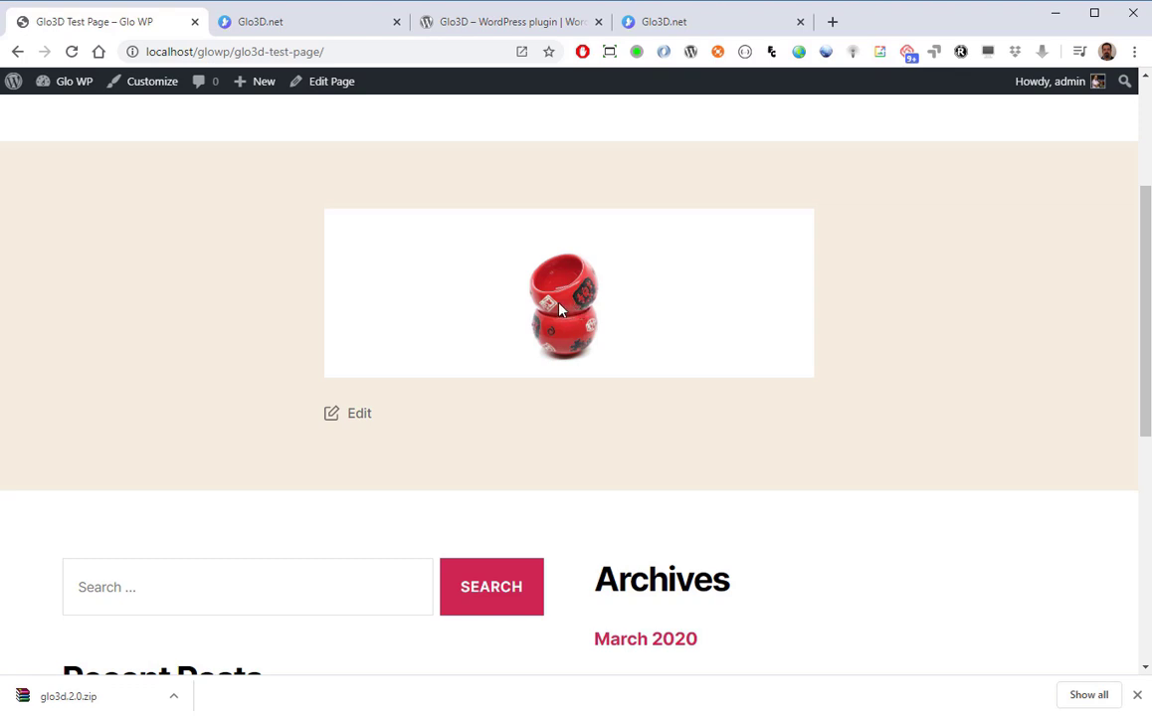
Step: Examine the embedded bowls model by activating its spin view, zooming in to 2.9X, panning around and resetting the zoom
{"action": "left_click", "coordinate": [571, 313]}
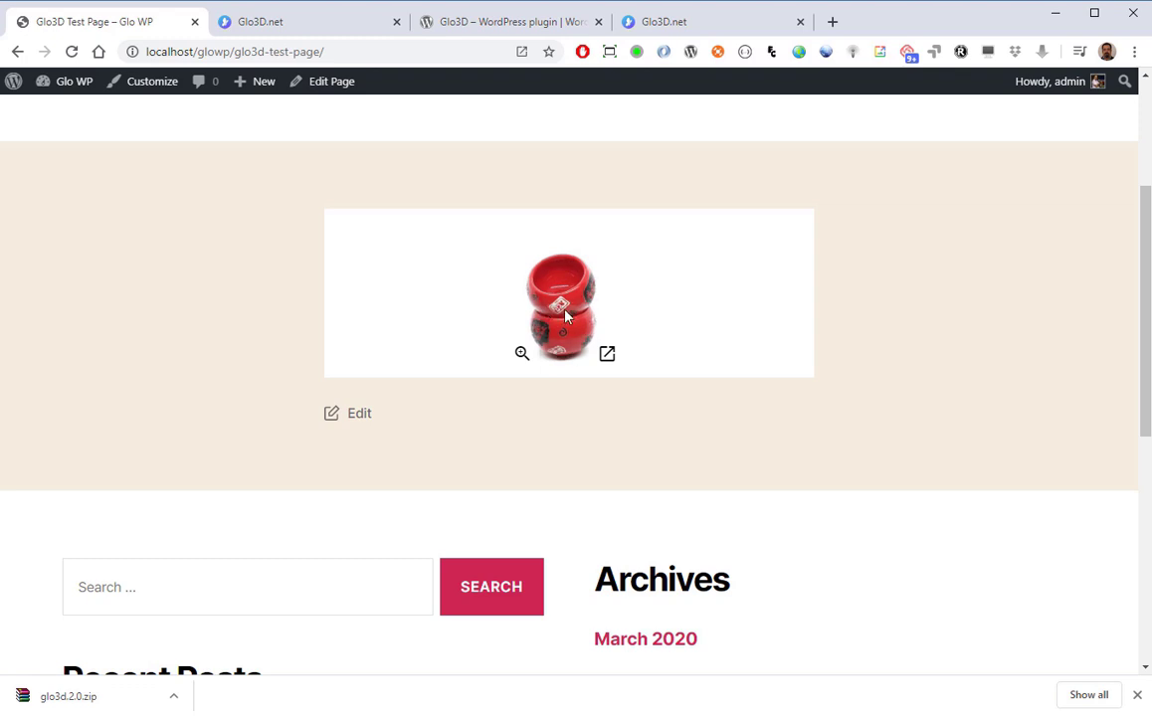
{"action": "left_click", "coordinate": [521, 353]}
{"action": "left_click_drag", "start_coordinate": [555, 304], "coordinate": [555, 246]}
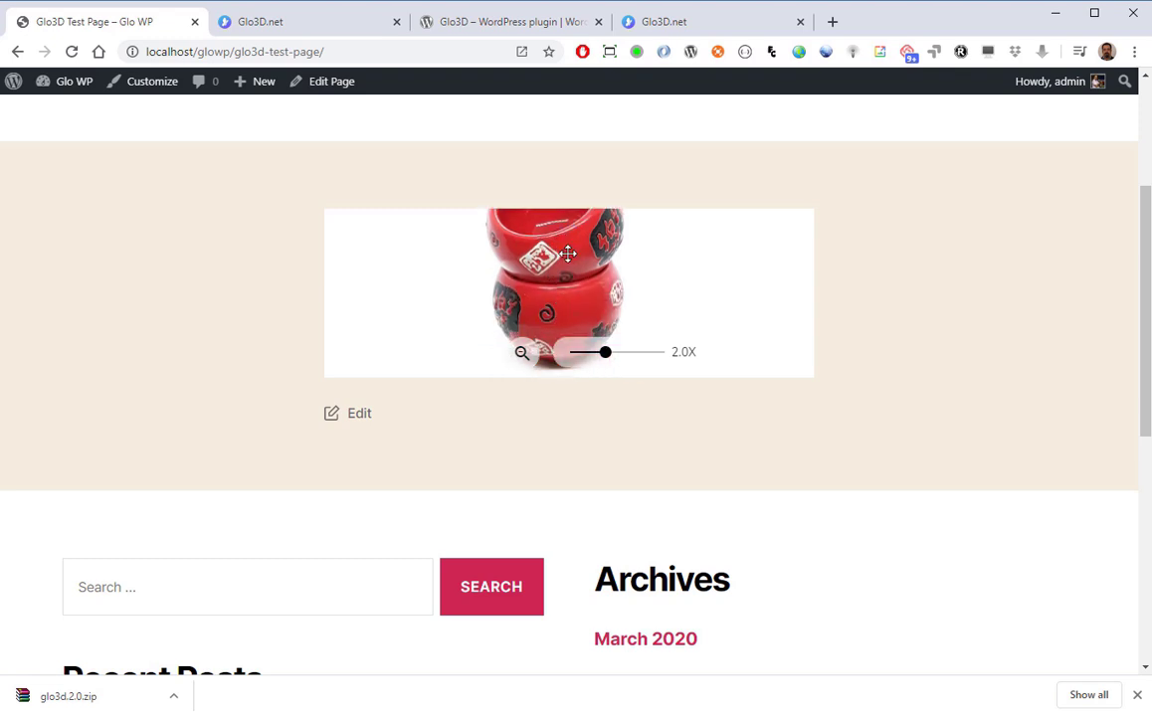
{"action": "left_click_drag", "start_coordinate": [608, 352], "coordinate": [661, 352]}
{"action": "left_click_drag", "start_coordinate": [521, 239], "coordinate": [601, 242]}
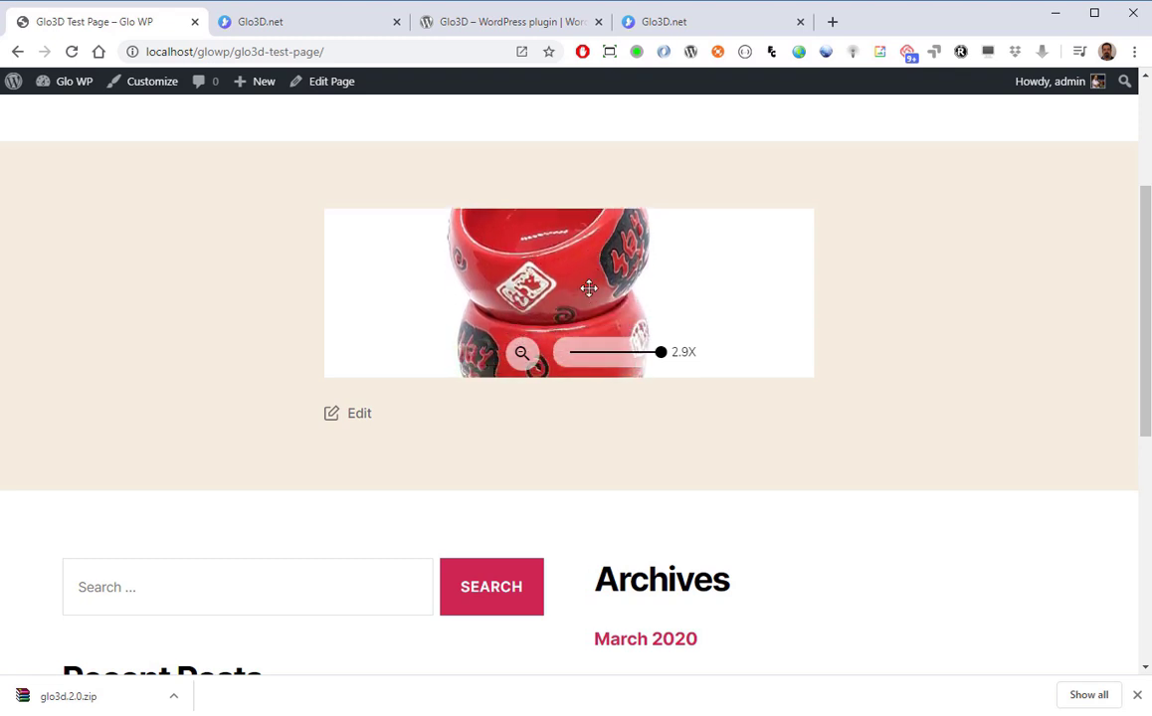
{"action": "left_click", "coordinate": [523, 355]}
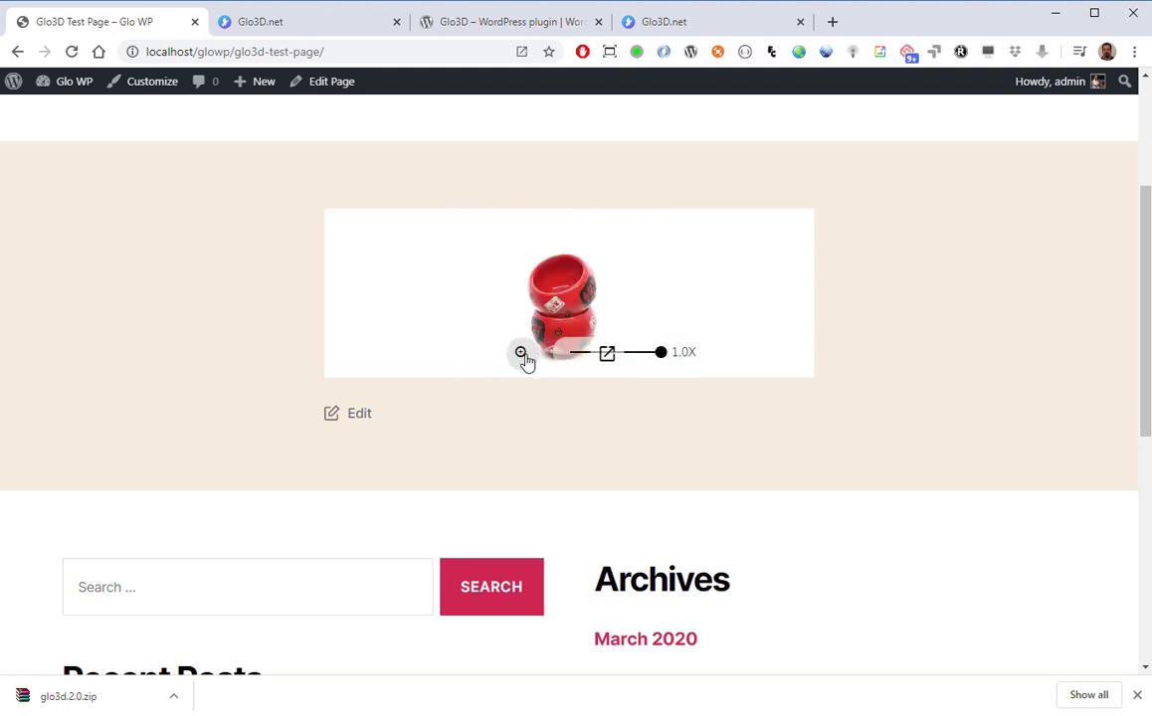